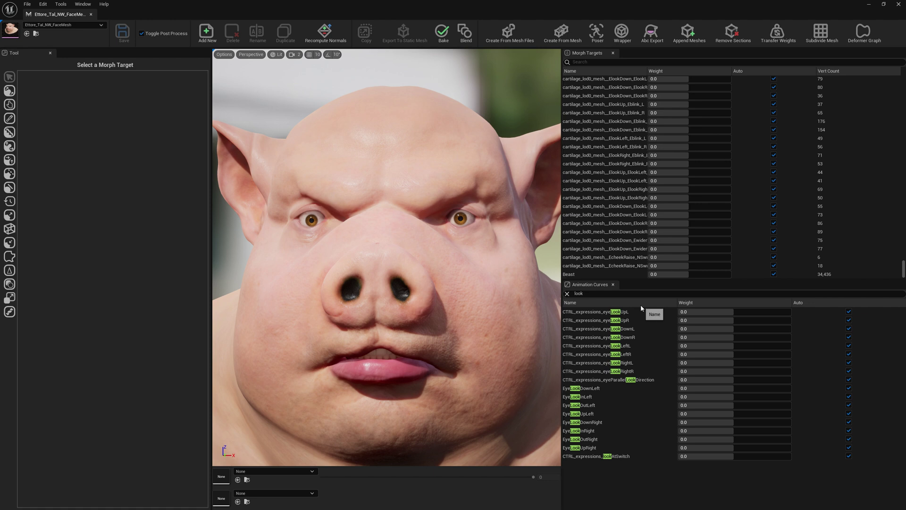
Preview the left eye's sideways poses with CTRL_expressions_eyeLookRightL at about 0.73 and CTRL_expressions_eyeLookLeftL at 1.0, resetting each curve to automatic.
{"action": "mouse_move", "coordinate": [472, 255]}
{"action": "right_mouse_down"}
{"action": "mouse_move", "coordinate": [443, 264]}
{"action": "mouse_move", "coordinate": [472, 255]}
{"action": "right_mouse_up"}
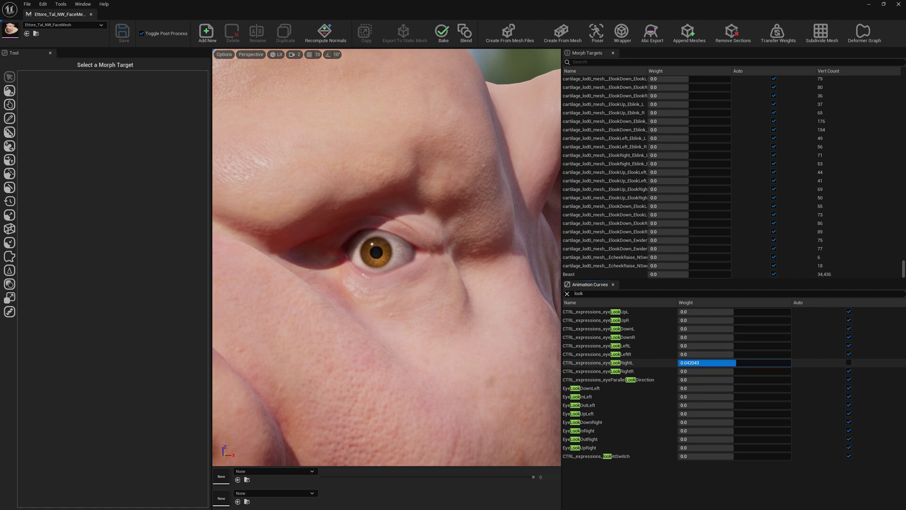
{"action": "left_click_drag", "start_coordinate": [736, 363], "coordinate": [775, 363]}
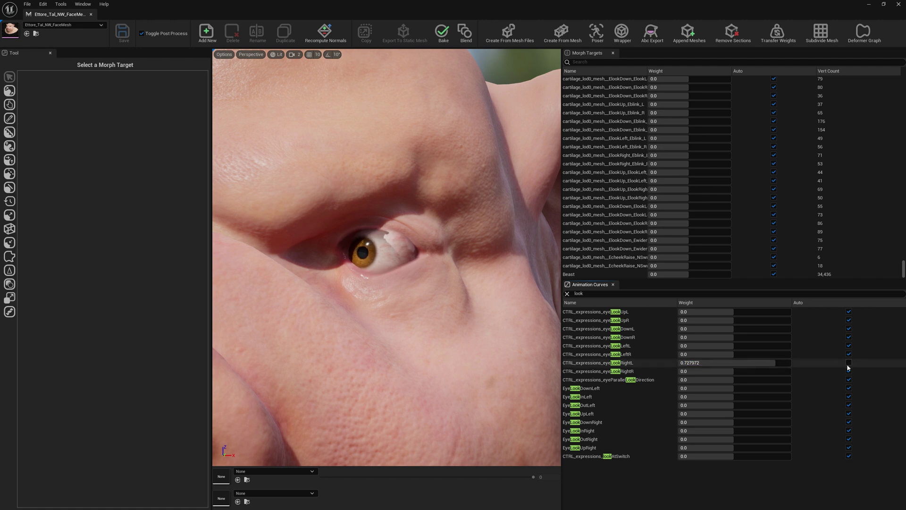
{"action": "left_click", "coordinate": [848, 362]}
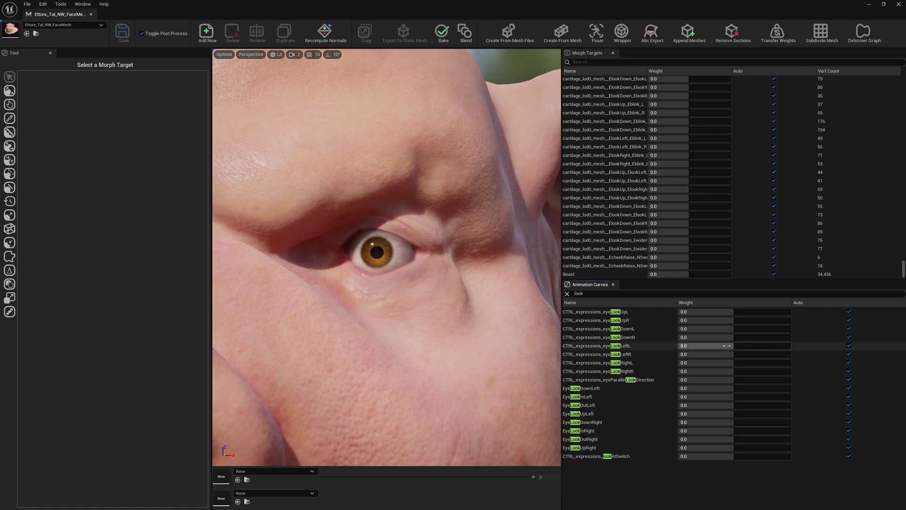
{"action": "left_click_drag", "start_coordinate": [727, 345], "coordinate": [790, 346]}
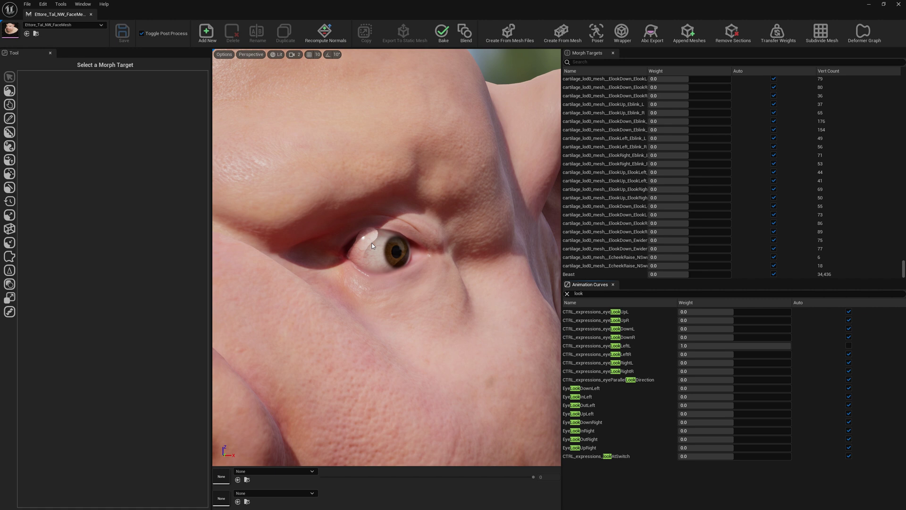
{"action": "left_click", "coordinate": [848, 345]}
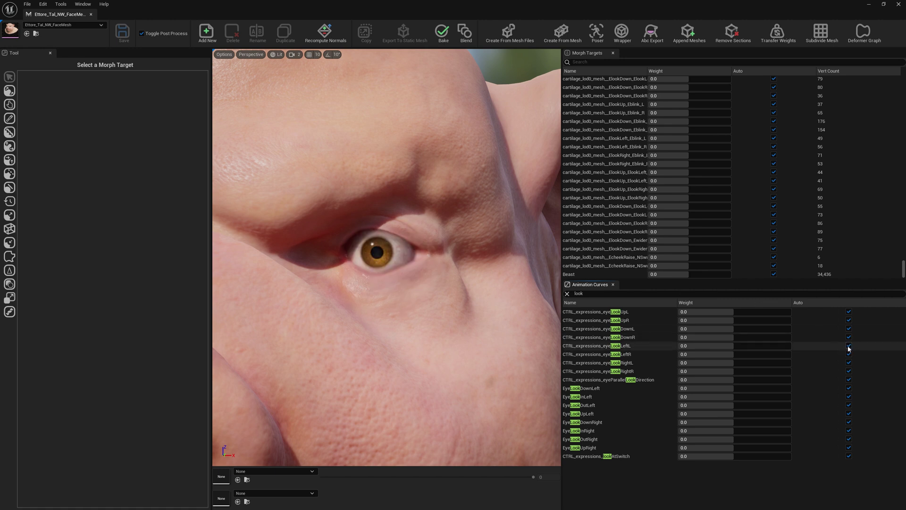
Preview the left eye's vertical poses with CTRL_expressions_eyeLookDownL and then CTRL_expressions_eyeLookUpL at full weight, resetting each curve to automatic.
{"action": "left_click_drag", "start_coordinate": [680, 329], "coordinate": [791, 328]}
{"action": "left_click", "coordinate": [849, 329]}
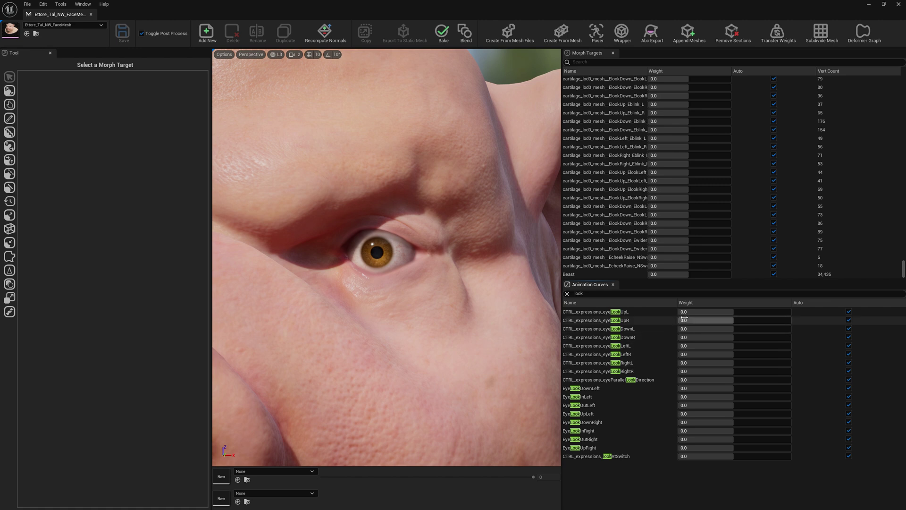
{"action": "left_click_drag", "start_coordinate": [689, 312], "coordinate": [791, 312]}
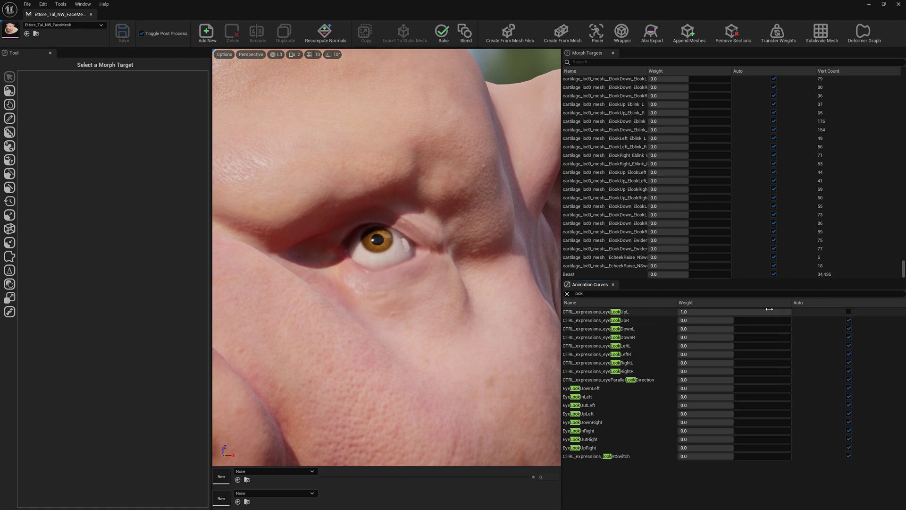
{"action": "left_click", "coordinate": [848, 312]}
Set the CTRL_expressions_eyeLookUpL curve weight to 1.0 with the left eye in close-up.
{"action": "right_click_drag", "start_coordinate": [445, 339], "coordinate": [339, 288]}
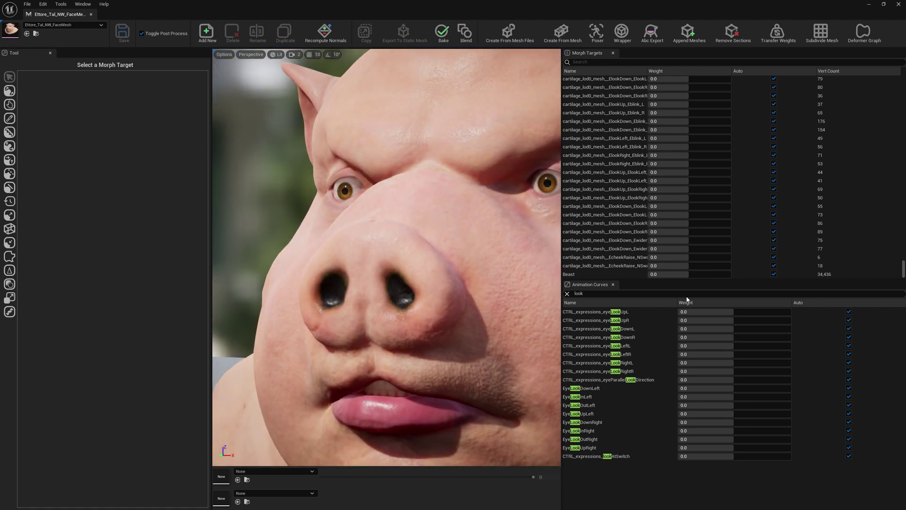
{"action": "right_click_drag", "start_coordinate": [482, 263], "coordinate": [384, 239]}
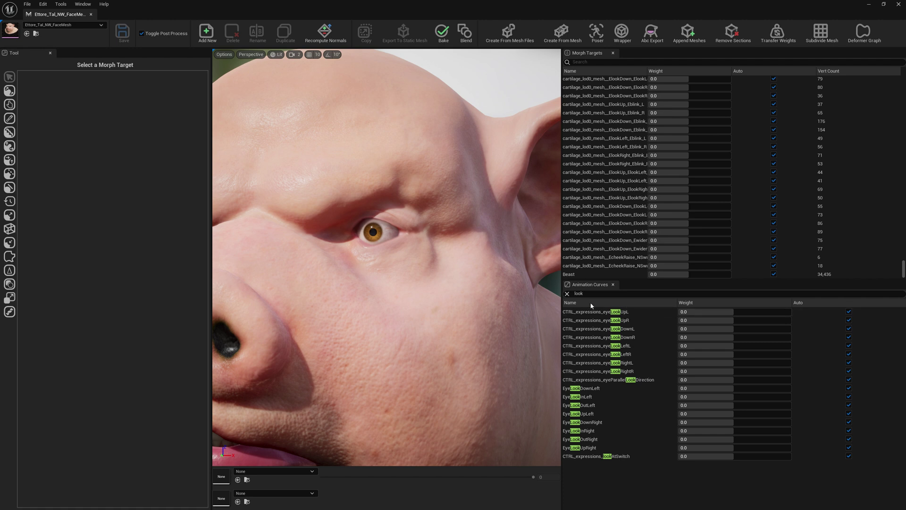
{"action": "right_click_drag", "start_coordinate": [424, 255], "coordinate": [384, 239]}
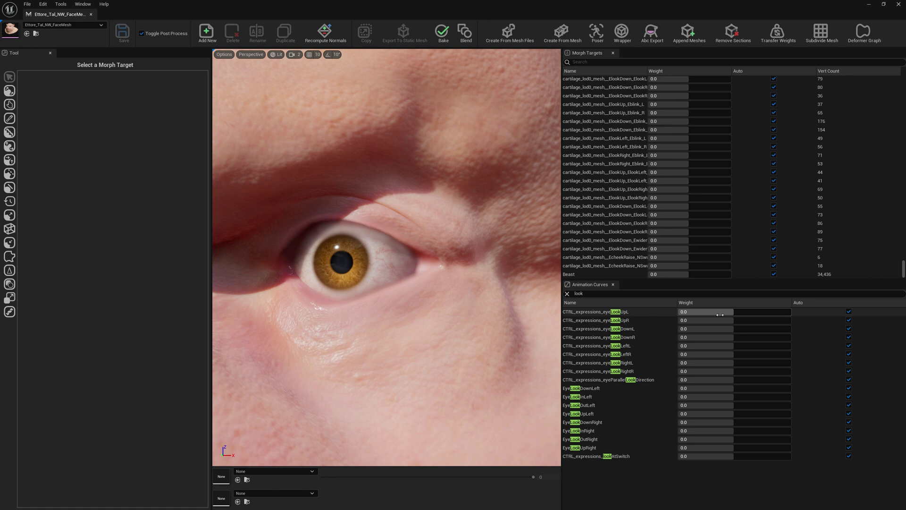
{"action": "left_click_drag", "start_coordinate": [720, 315], "coordinate": [798, 314]}
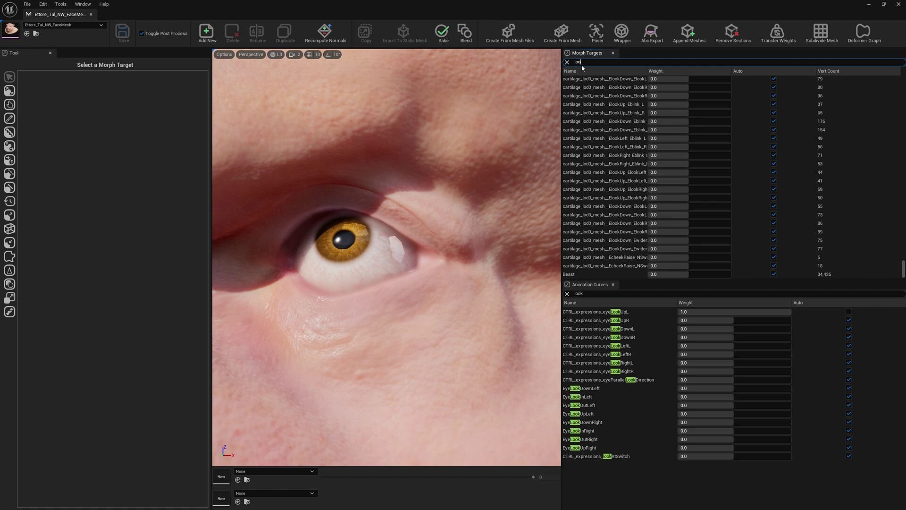
Filter the morph targets by "lookup" and open the left-eye head_lod0_mesh look-up morph target for editing.
{"action": "type", "text": "lookup"}
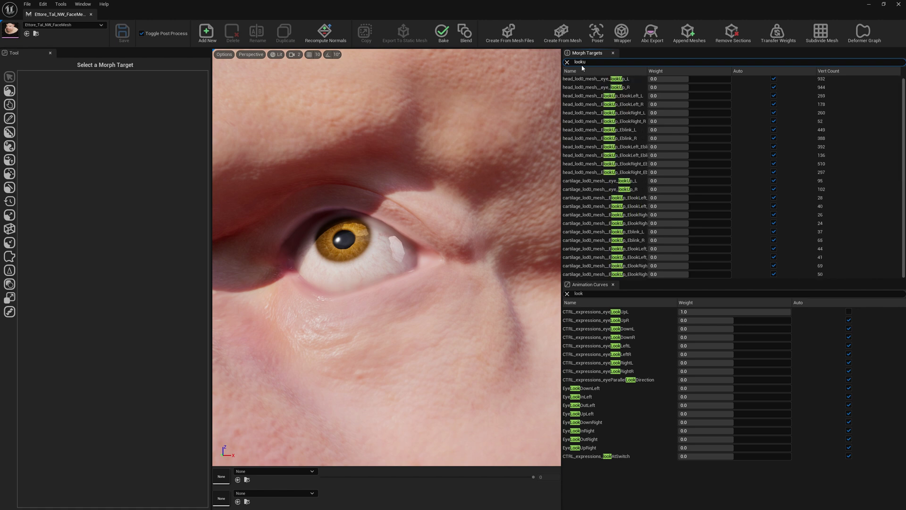
{"action": "left_click", "coordinate": [609, 79]}
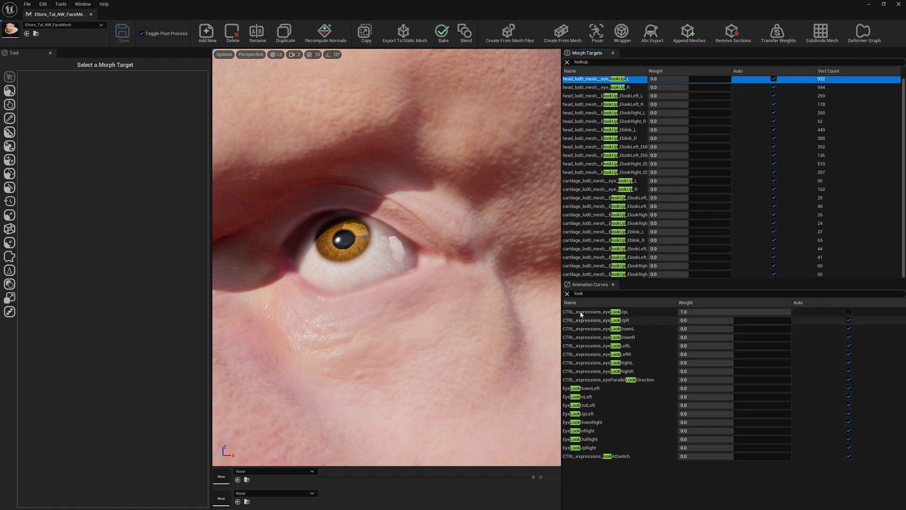
{"action": "double_click", "coordinate": [616, 81]}
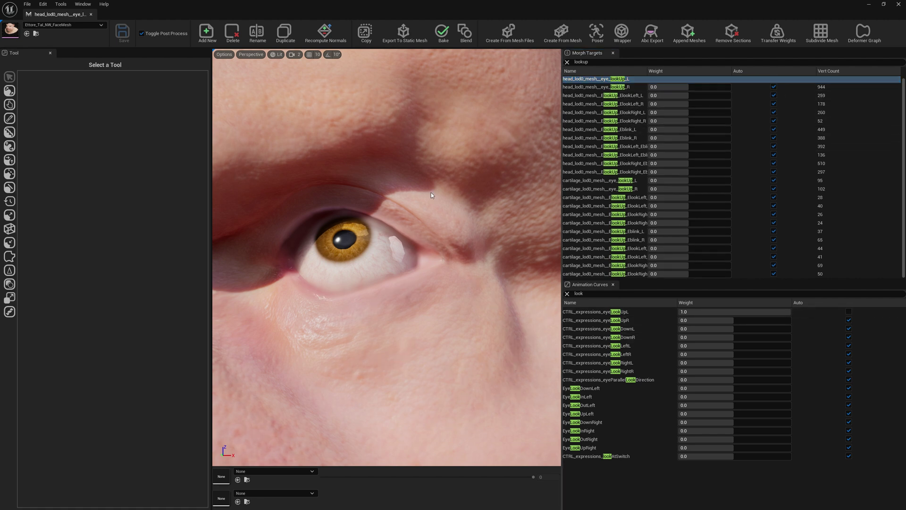
Set up the Move tool with brush size 0.015 and strength 0.219, restrict it to eyeshell_shader_shader, and enlarge the viewport.
{"action": "left_click", "coordinate": [9, 92]}
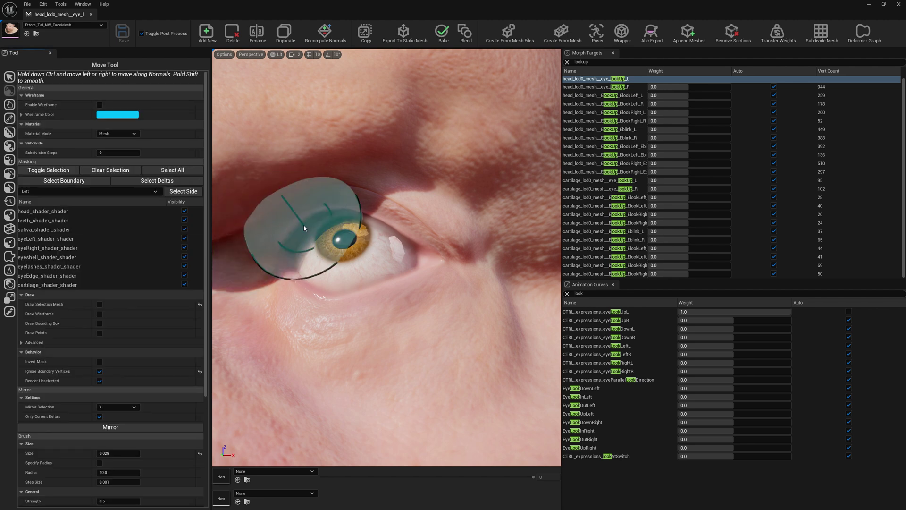
{"action": "left_click_drag", "start_coordinate": [352, 227], "coordinate": [336, 224]}
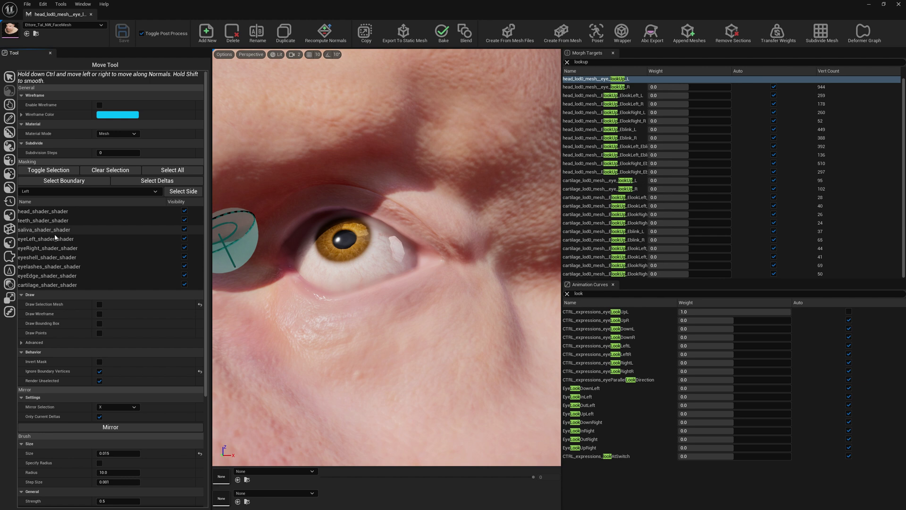
{"action": "left_click", "coordinate": [43, 257]}
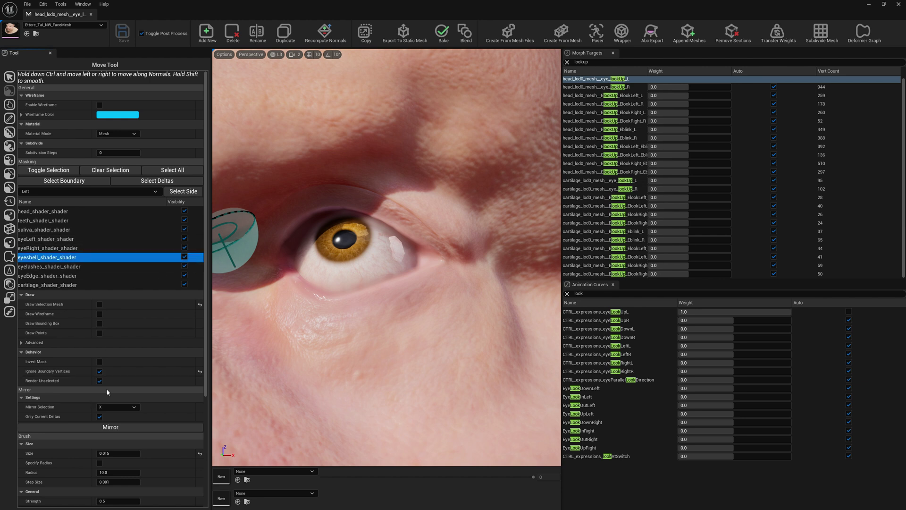
{"action": "scroll", "coordinate": [118, 435], "scroll_direction": "down", "scroll_amount": 3}
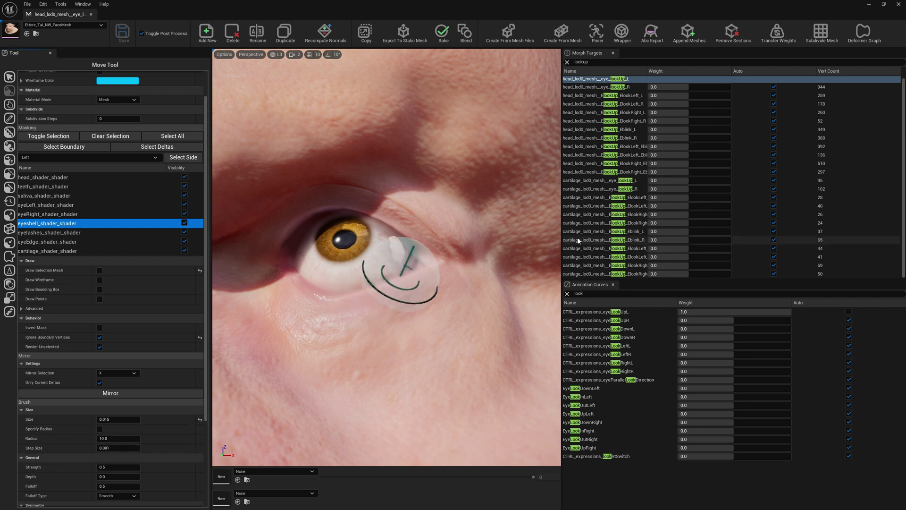
{"action": "left_click_drag", "start_coordinate": [562, 240], "coordinate": [739, 240]}
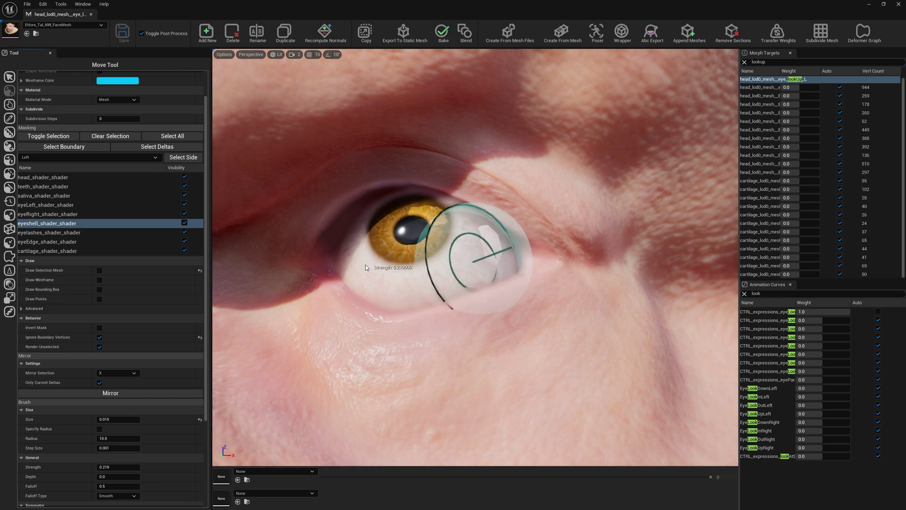
Sculpt the eyeshell over the left eye's iris and outer corner with the Sculpt tool at brush size 0.003.
{"action": "left_click", "coordinate": [10, 119]}
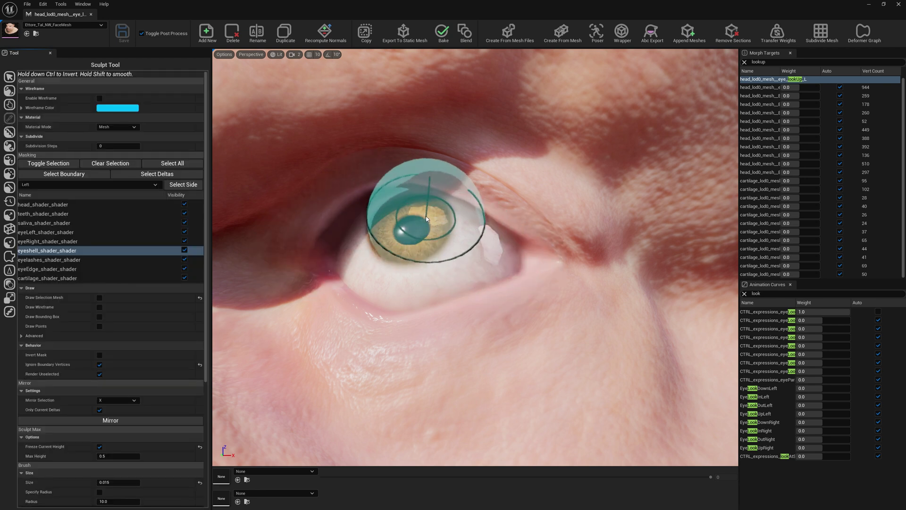
{"action": "key", "text": "b"}
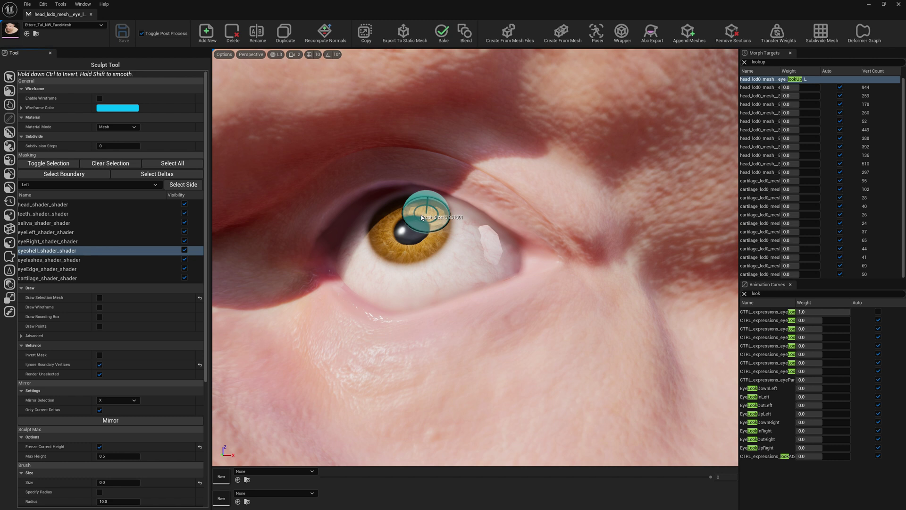
{"action": "key", "text": "b"}
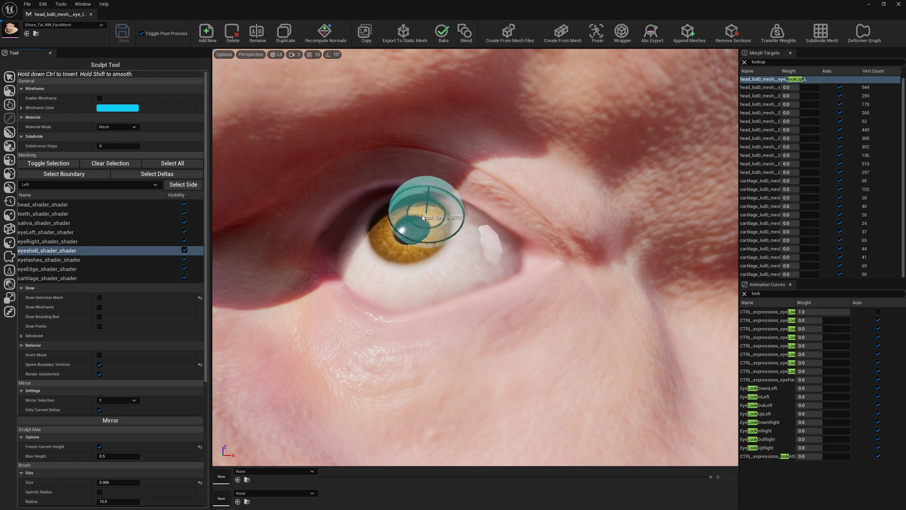
{"action": "key", "text": "b"}
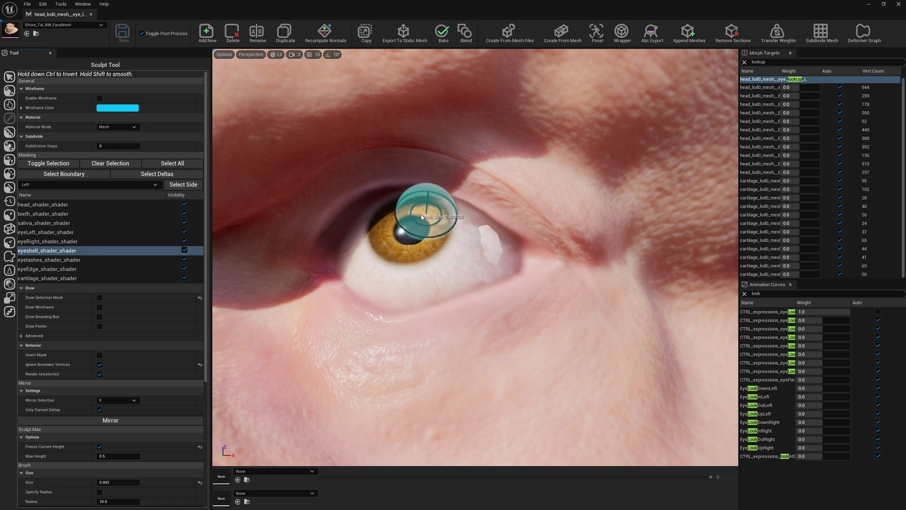
{"action": "mouse_move", "coordinate": [428, 219]}
{"action": "left_mouse_down"}
{"action": "mouse_move", "coordinate": [481, 236]}
{"action": "mouse_move", "coordinate": [489, 254]}
{"action": "left_mouse_up"}
{"action": "mouse_move", "coordinate": [444, 306]}
{"action": "left_mouse_down", "text": "alt"}
{"action": "mouse_move", "coordinate": [613, 302]}
{"action": "mouse_move", "coordinate": [543, 283]}
{"action": "mouse_move", "coordinate": [240, 269]}
{"action": "left_mouse_up", "text": "alt"}
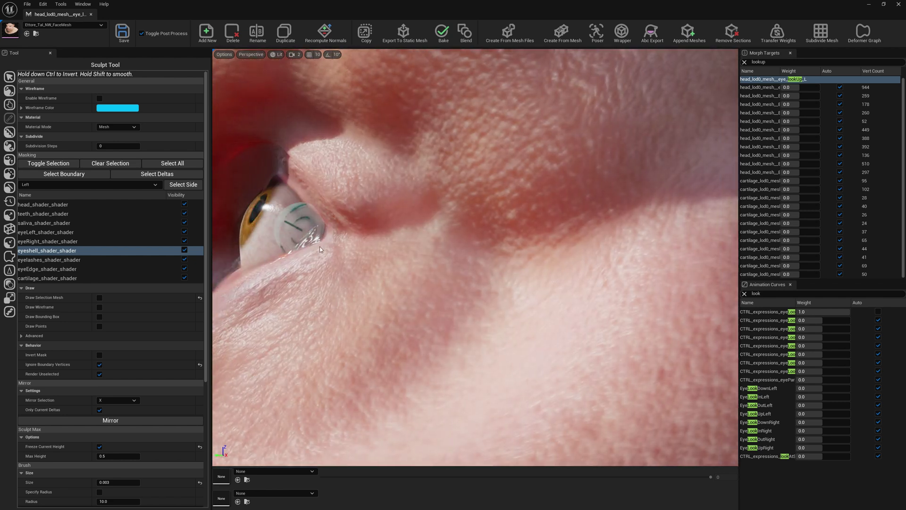
{"action": "mouse_move", "coordinate": [322, 223]}
{"action": "left_mouse_down", "text": "alt"}
{"action": "mouse_move", "coordinate": [265, 236]}
{"action": "mouse_move", "coordinate": [439, 293]}
{"action": "mouse_move", "coordinate": [445, 307]}
{"action": "mouse_move", "coordinate": [264, 293]}
{"action": "mouse_move", "coordinate": [425, 254]}
{"action": "mouse_move", "coordinate": [226, 269]}
{"action": "mouse_move", "coordinate": [323, 225]}
{"action": "left_mouse_up", "text": "alt"}
Save the sculpted changes to the left-eye look-up morph target and stop editing it.
{"action": "left_click", "coordinate": [124, 33]}
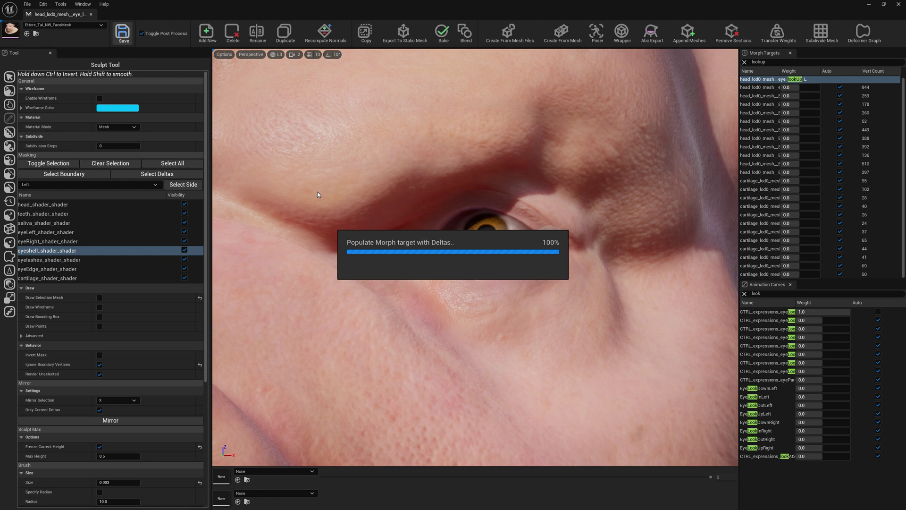
{"action": "left_click", "coordinate": [469, 338]}
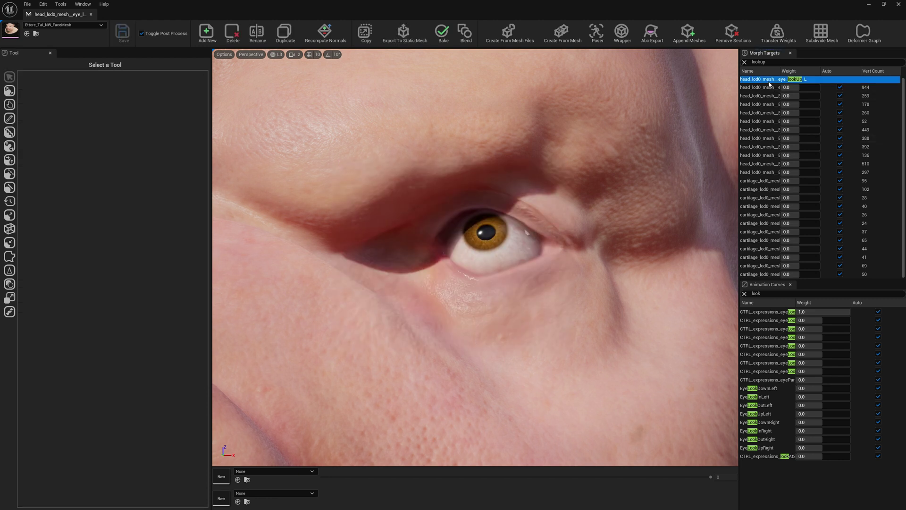
{"action": "right_click", "coordinate": [771, 81]}
{"action": "left_click", "coordinate": [826, 103]}
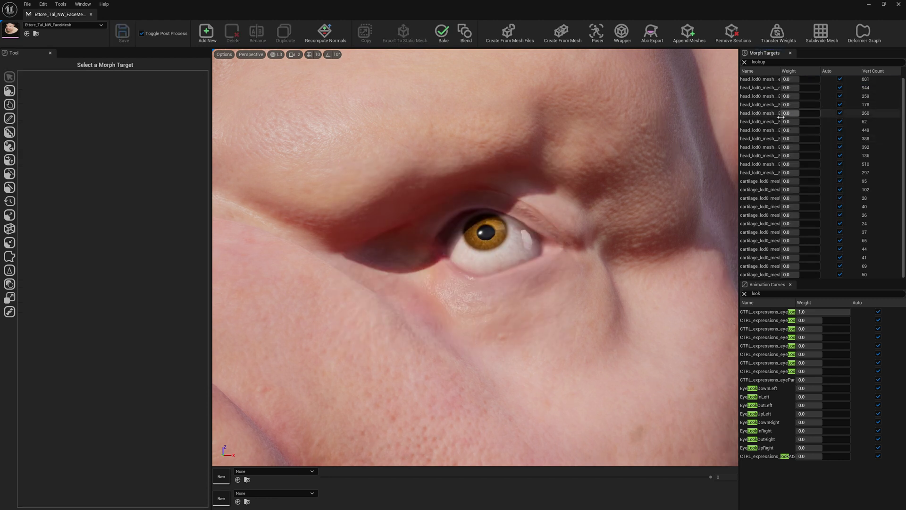
Reset and reapply CTRL_expressions_eyeLookUpL at 1.0, then reopen the left-eye head_lod0_mesh look-up morph target with its name column widened.
{"action": "left_click", "coordinate": [878, 311]}
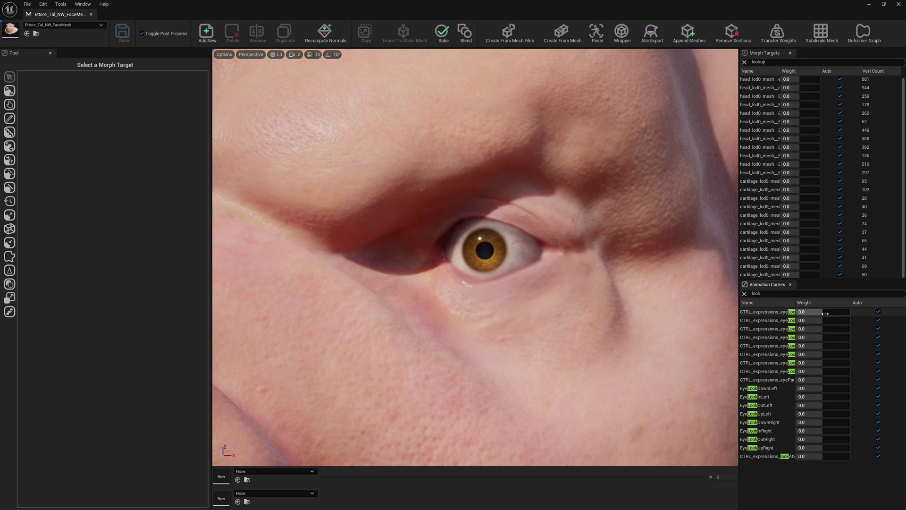
{"action": "left_click", "coordinate": [878, 312]}
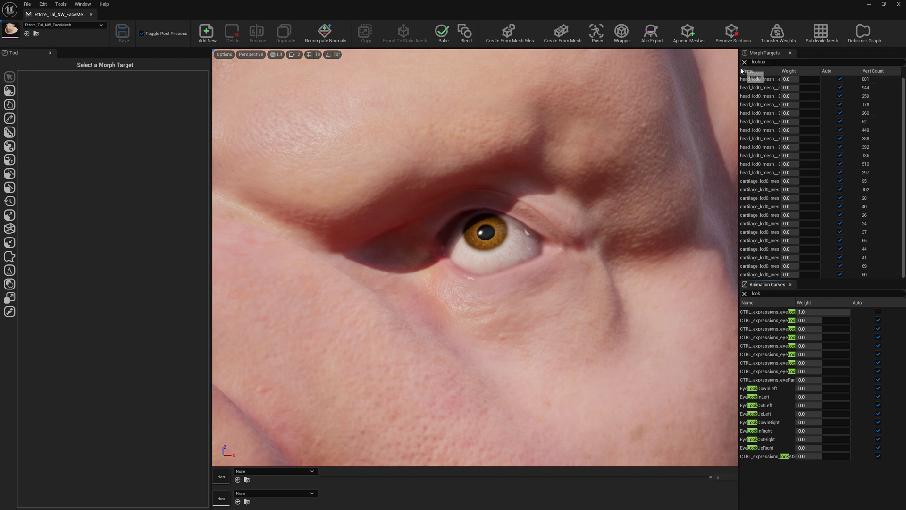
{"action": "left_click_drag", "start_coordinate": [739, 71], "coordinate": [676, 71]}
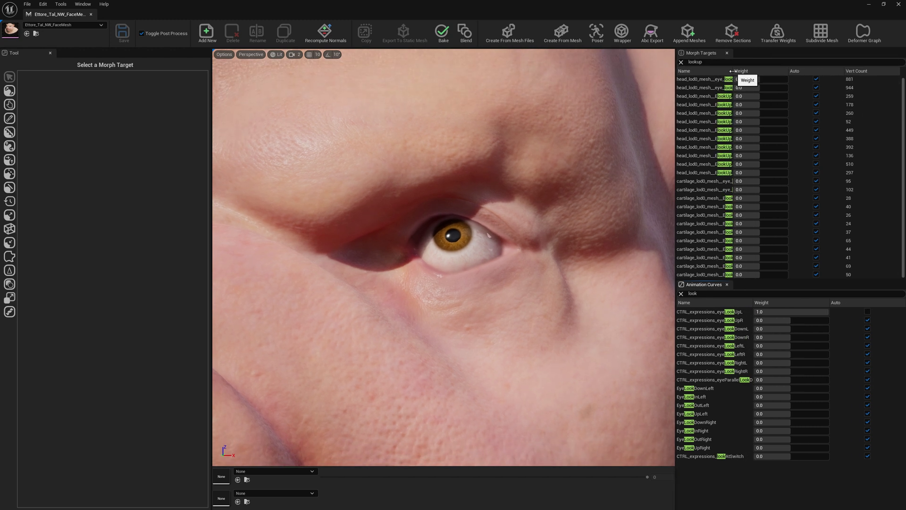
{"action": "left_click_drag", "start_coordinate": [732, 70], "coordinate": [753, 71]}
{"action": "left_click", "coordinate": [737, 79]}
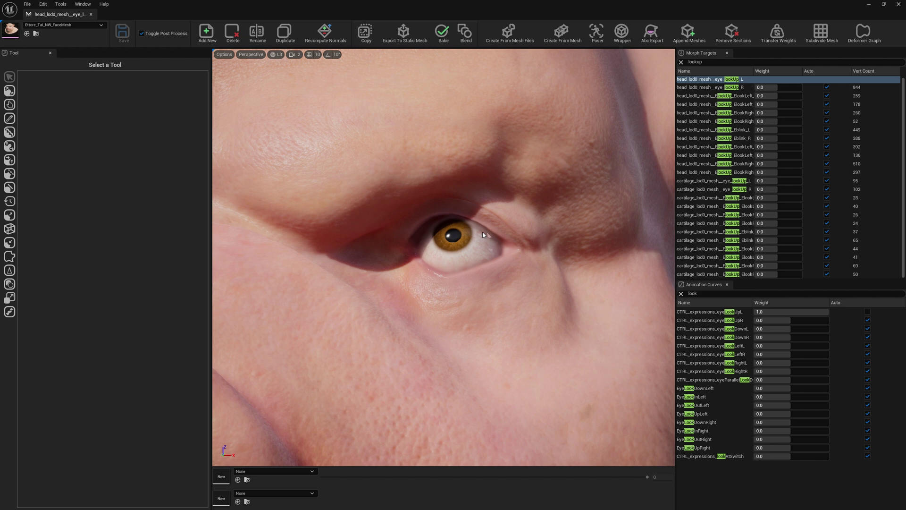
Undo the unmasked Sculpt stroke on the left eye, restrict sculpting to eyeshell_shader_shader, and sculpt the eyeshell near the outer corner.
{"action": "left_click", "coordinate": [11, 120]}
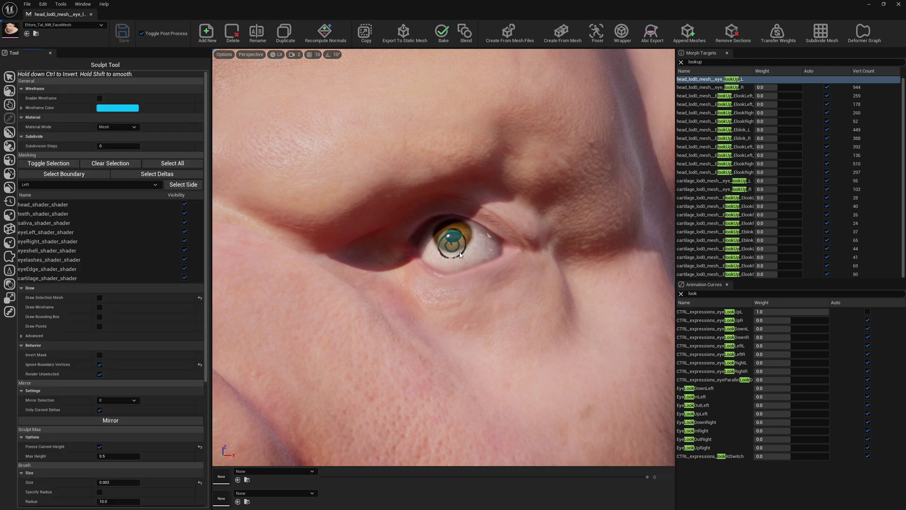
{"action": "left_click_drag", "start_coordinate": [488, 241], "coordinate": [493, 256]}
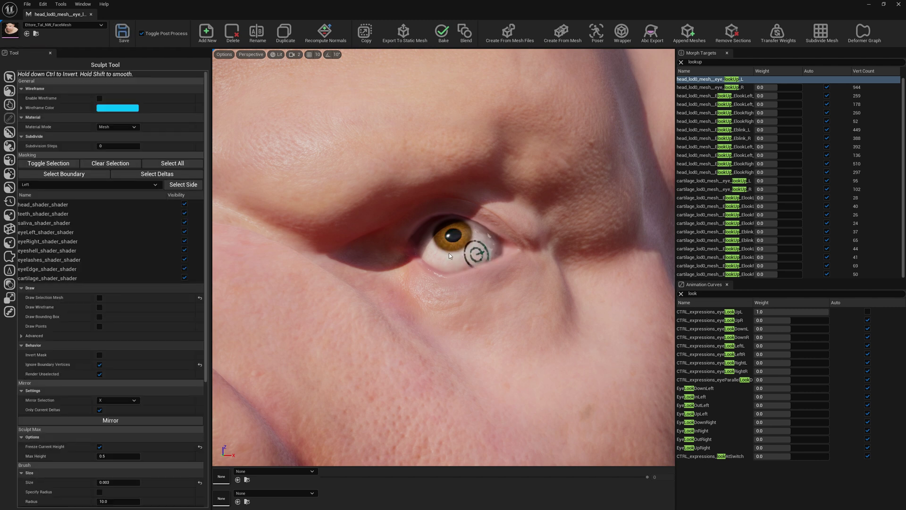
{"action": "key", "text": "ctrl+z"}
{"action": "left_click", "coordinate": [42, 250]}
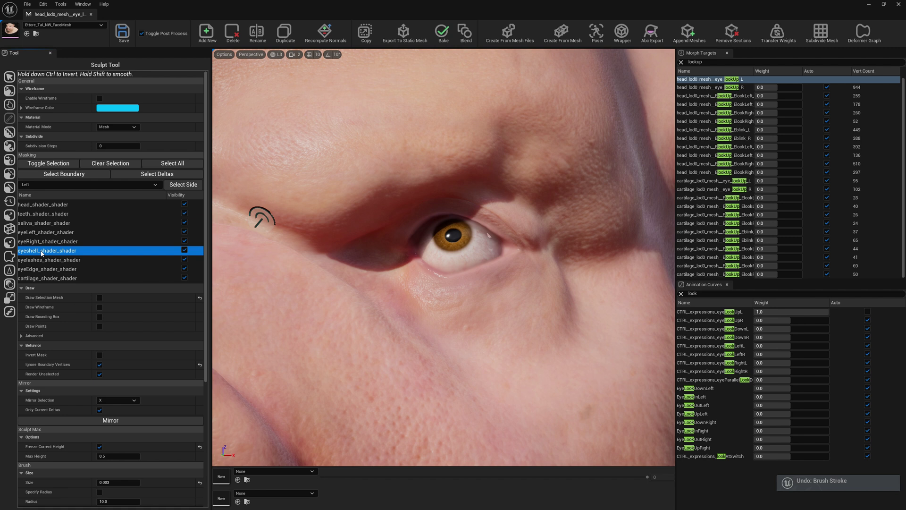
{"action": "mouse_move", "coordinate": [488, 235]}
{"action": "left_mouse_down"}
{"action": "mouse_move", "coordinate": [473, 281]}
{"action": "mouse_move", "coordinate": [374, 91]}
{"action": "mouse_move", "coordinate": [317, 277]}
{"action": "mouse_move", "coordinate": [340, 278]}
{"action": "mouse_move", "coordinate": [326, 255]}
{"action": "mouse_move", "coordinate": [259, 284]}
{"action": "mouse_move", "coordinate": [253, 212]}
{"action": "left_mouse_up"}
{"action": "right_click_drag", "start_coordinate": [264, 217], "coordinate": [222, 198], "text": "alt"}
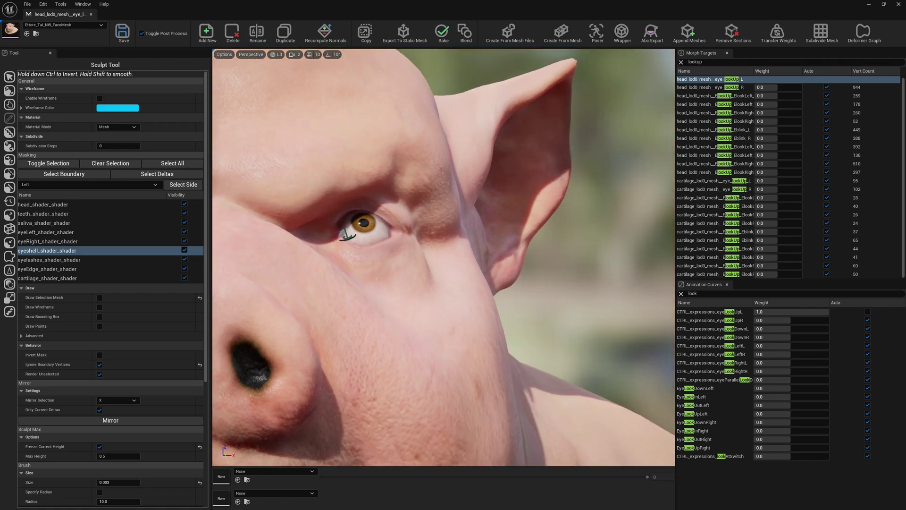
Save the left-eye look-up morph target, stop editing it, and check CTRL_expressions_eyeLookUpL at 1.0 before resetting the curve.
{"action": "left_click", "coordinate": [124, 32]}
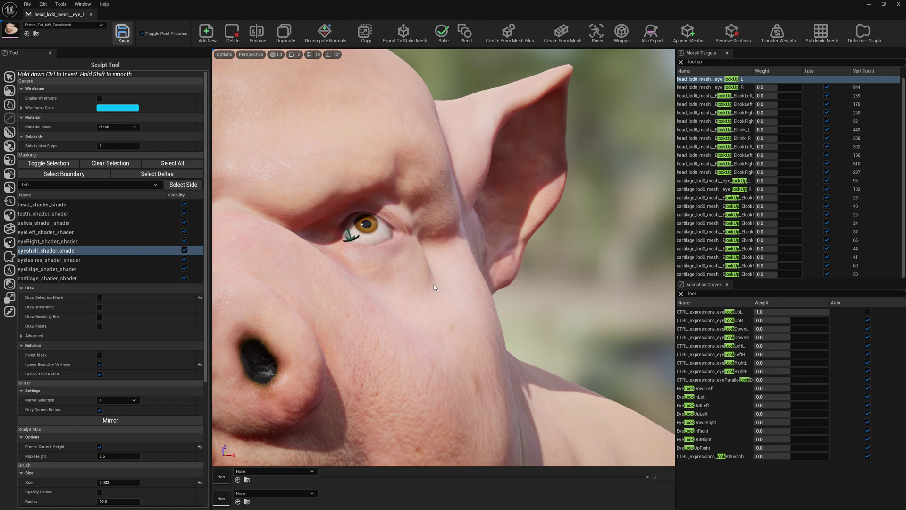
{"action": "left_click", "coordinate": [867, 313]}
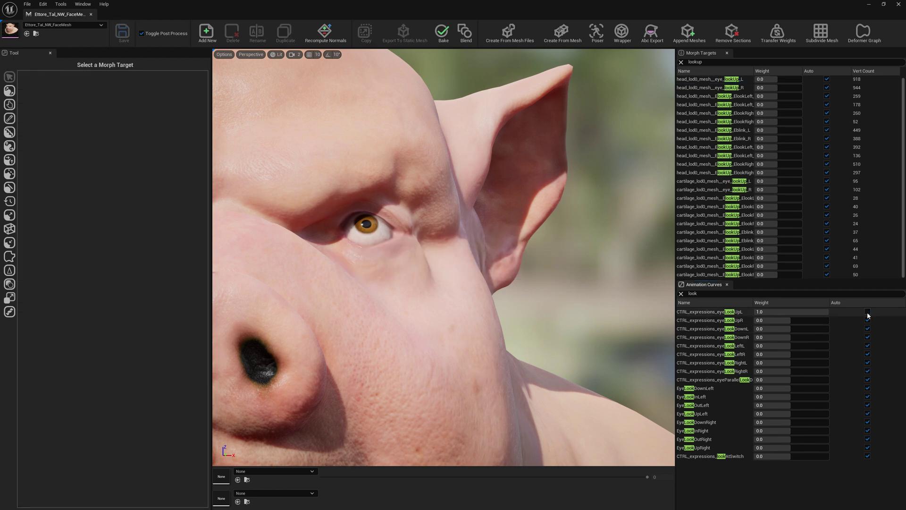
{"action": "left_click", "coordinate": [867, 312]}
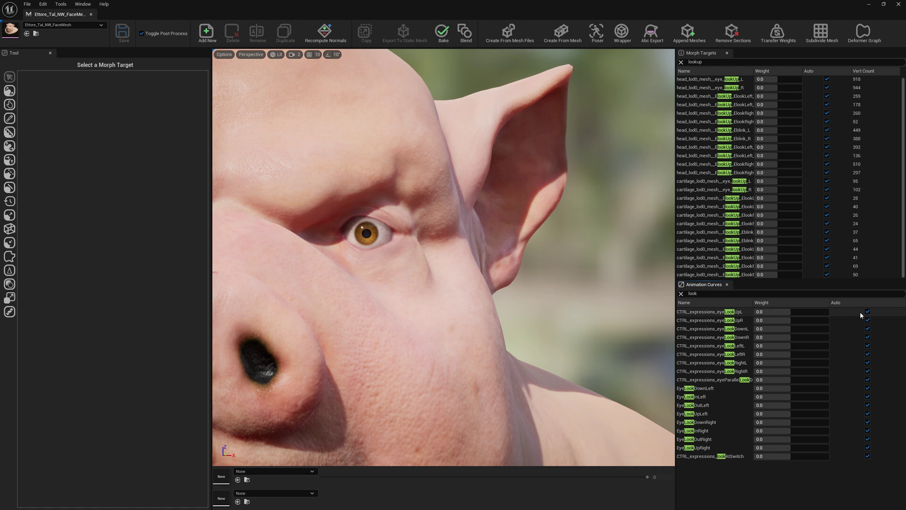
{"action": "left_click_drag", "start_coordinate": [760, 311], "coordinate": [830, 312]}
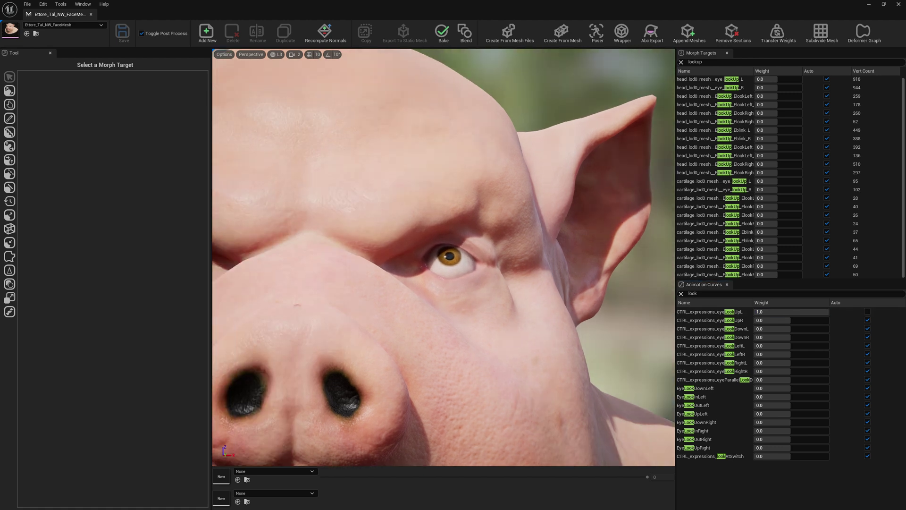
{"action": "right_click_drag", "start_coordinate": [444, 258], "coordinate": [387, 260]}
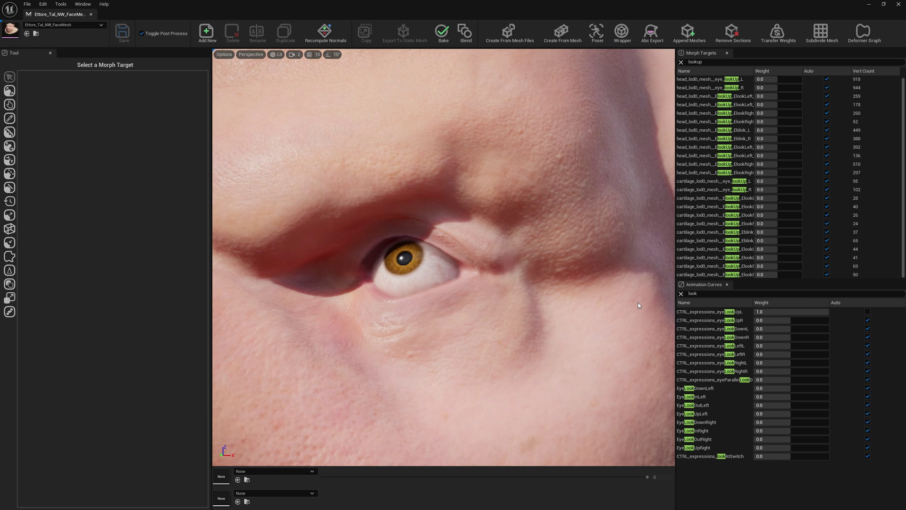
{"action": "left_click", "coordinate": [868, 312]}
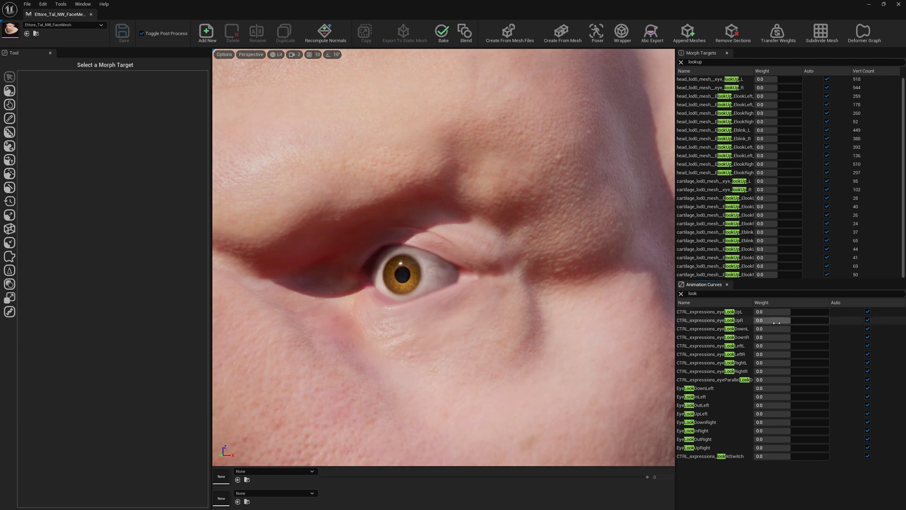
Test CTRL_expressions_eyeLookLeftL and CTRL_expressions_eyeLookRightL separately at 1.0, resetting each and examining how the left eyeshell fits.
{"action": "left_click_drag", "start_coordinate": [769, 346], "coordinate": [829, 346]}
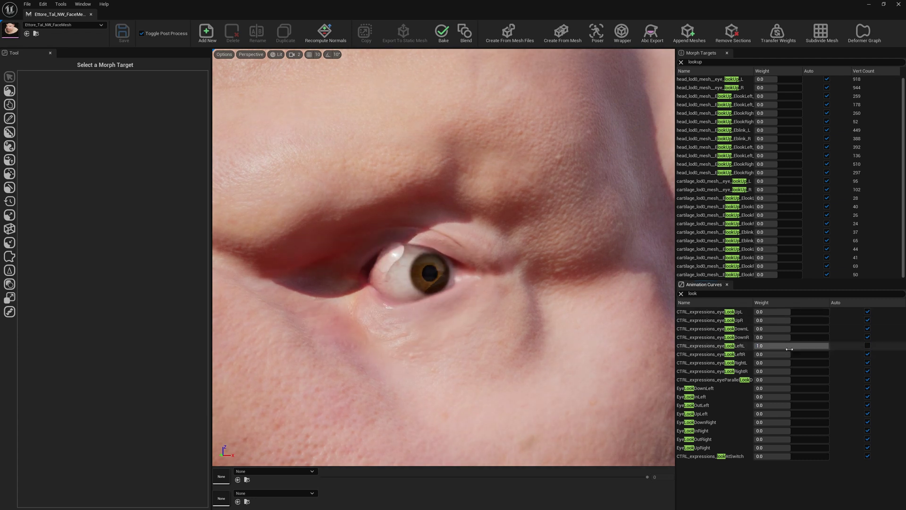
{"action": "left_click", "coordinate": [868, 345]}
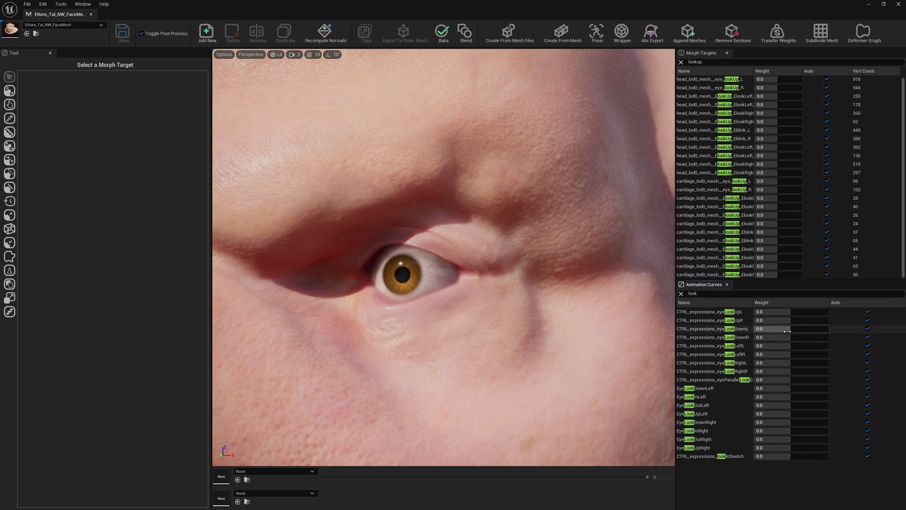
{"action": "left_click_drag", "start_coordinate": [788, 363], "coordinate": [829, 362]}
{"action": "left_click_drag", "start_coordinate": [432, 296], "coordinate": [510, 269], "text": "alt"}
{"action": "left_click_drag", "start_coordinate": [425, 271], "coordinate": [455, 274], "text": "alt"}
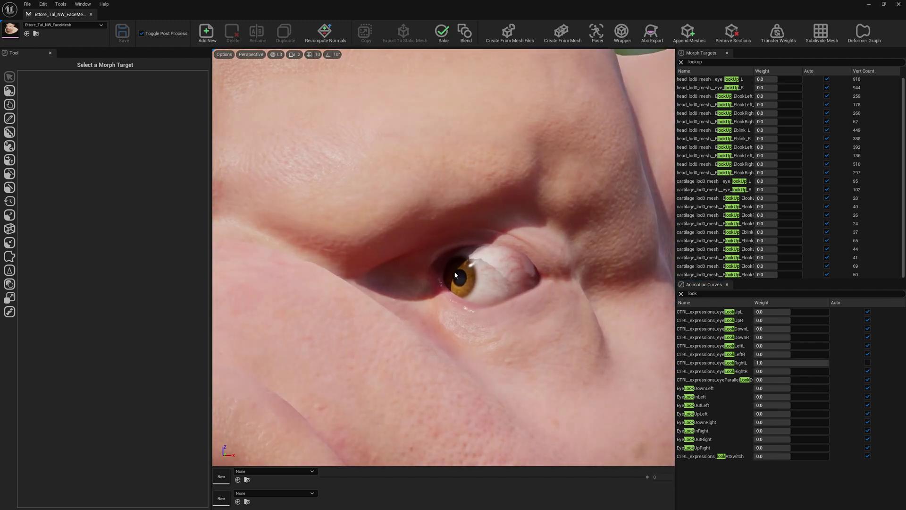
{"action": "left_click", "coordinate": [868, 362]}
{"action": "left_click_drag", "start_coordinate": [789, 346], "coordinate": [829, 345]}
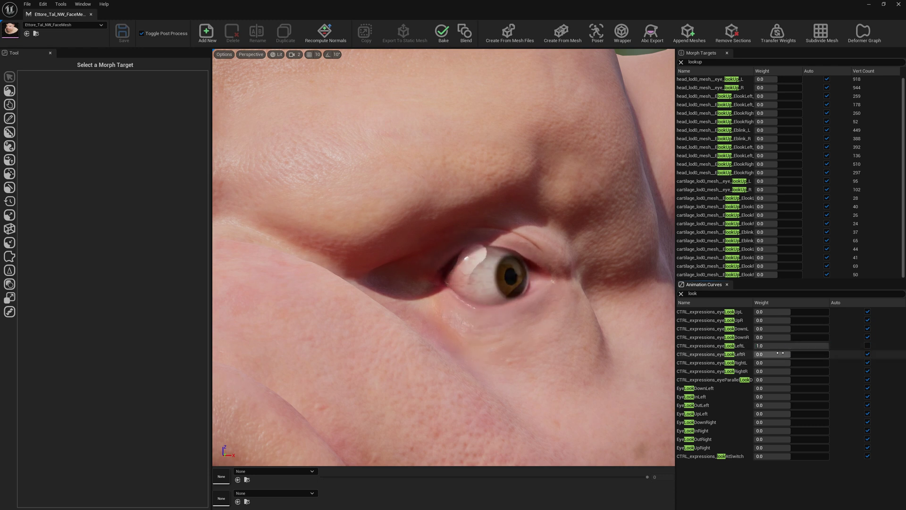
{"action": "left_click", "coordinate": [868, 345]}
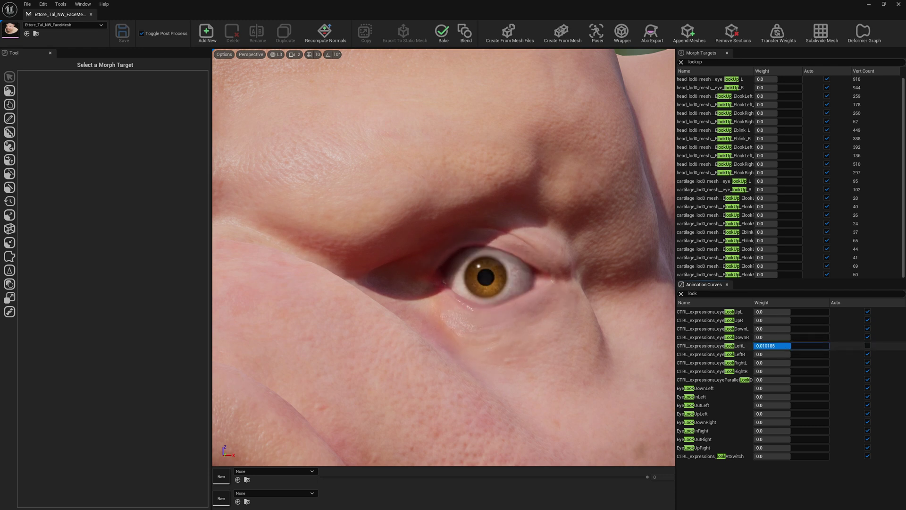
Set CTRL_expressions_eyeLookLeftL to 1.0, filter the morph targets by "looklef", and open the left-eye head_lod0_mesh look-left morph target for editing.
{"action": "left_click_drag", "start_coordinate": [774, 345], "coordinate": [829, 346]}
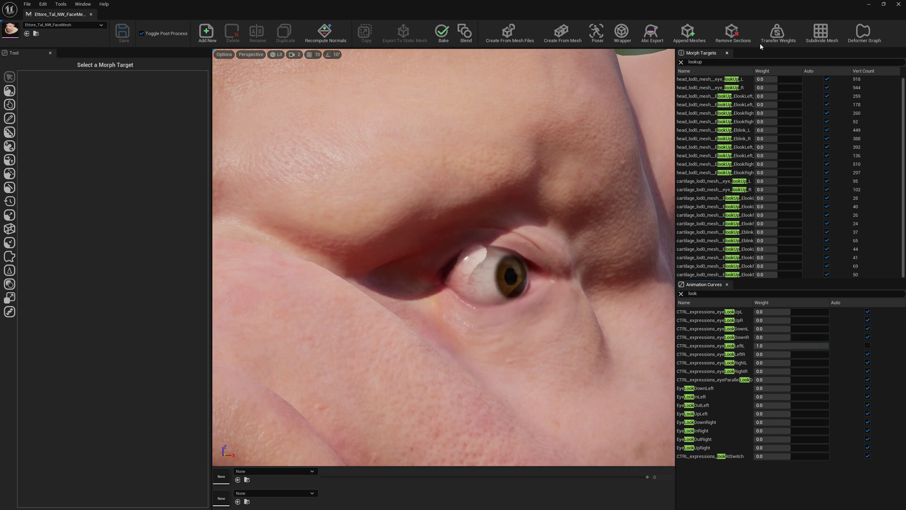
{"action": "left_click", "coordinate": [713, 61]}
{"action": "type", "text": "look"}
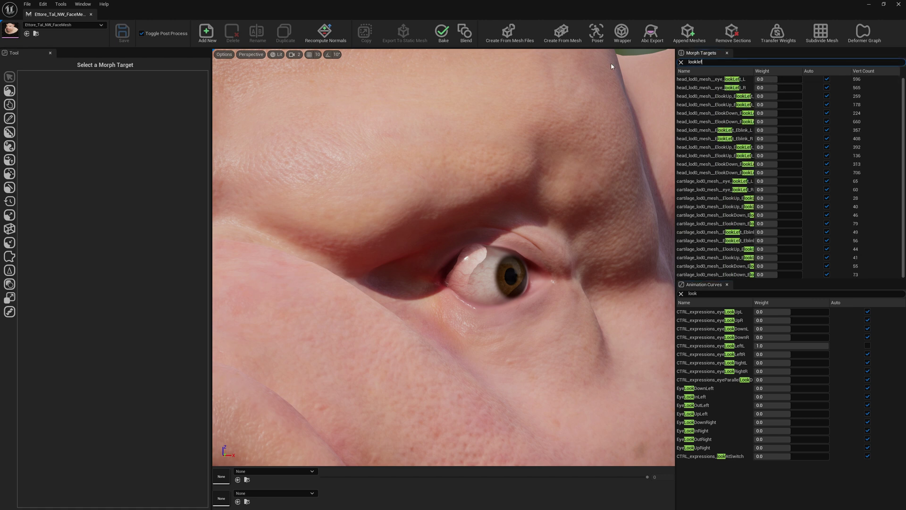
{"action": "left_click", "coordinate": [736, 79]}
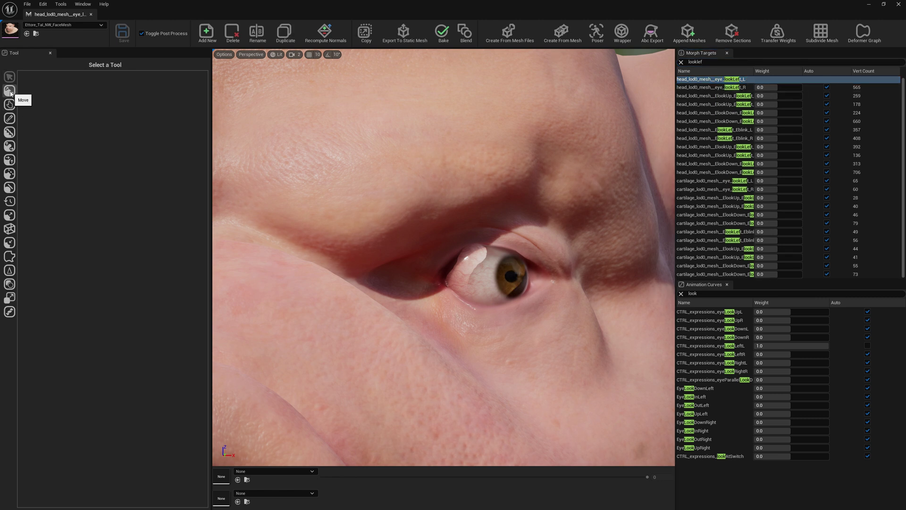
Restrict the Move tool to head_shader_shader and adjust the skin around the left eye's upper lid with brush size 0.006.
{"action": "left_click", "coordinate": [10, 118]}
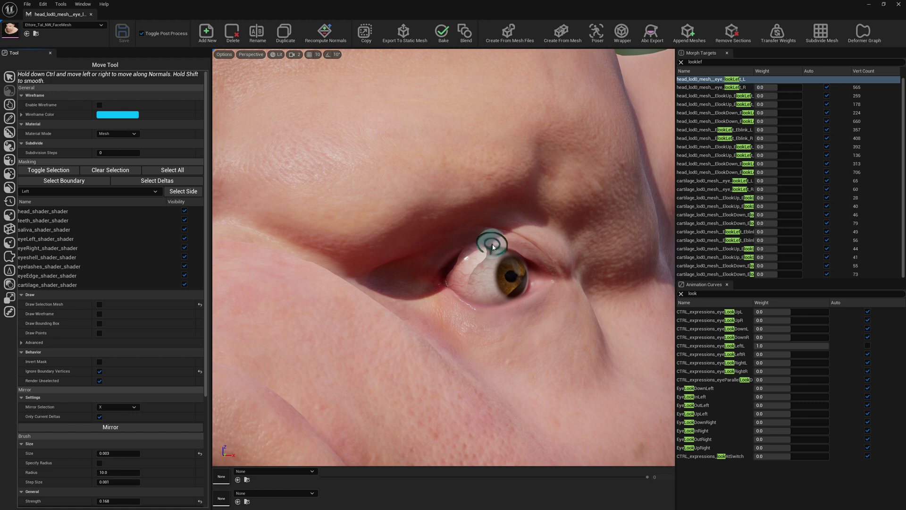
{"action": "left_click_drag", "start_coordinate": [479, 245], "coordinate": [481, 245]}
{"action": "left_click", "coordinate": [101, 211]}
{"action": "scroll", "coordinate": [444, 257], "scroll_direction": "up", "scroll_amount": 4}
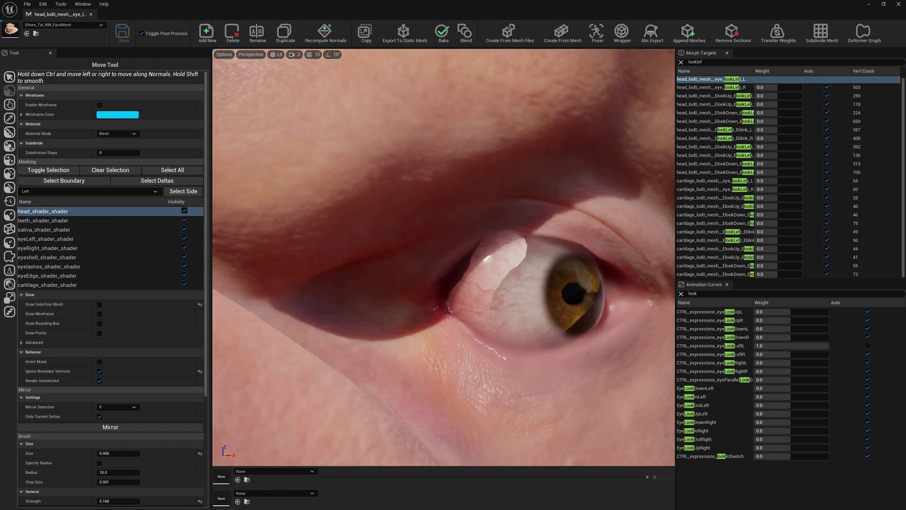
{"action": "scroll", "coordinate": [472, 251], "scroll_direction": "up", "scroll_amount": 2}
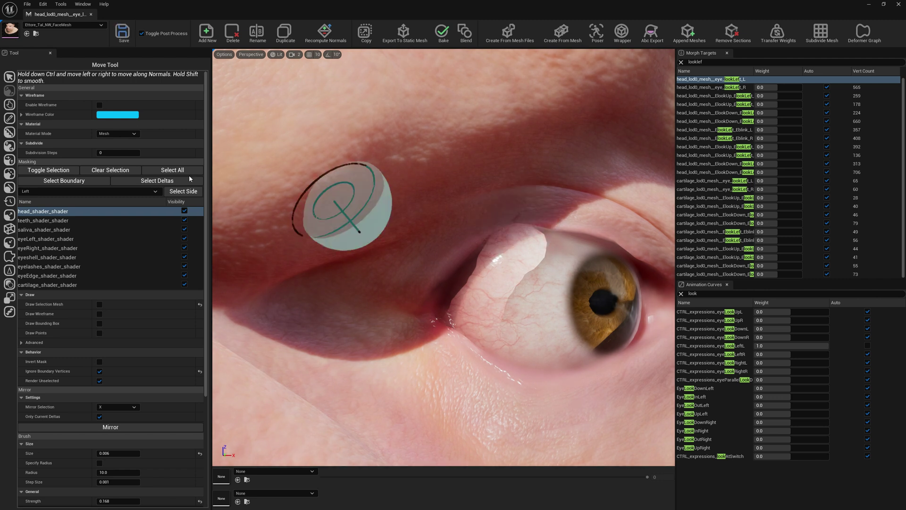
Restrict the Sculpt tool to eyeshell_shader_shader, sculpt the eyeshell over the inner white of the left eye, and smooth it.
{"action": "left_click", "coordinate": [9, 118]}
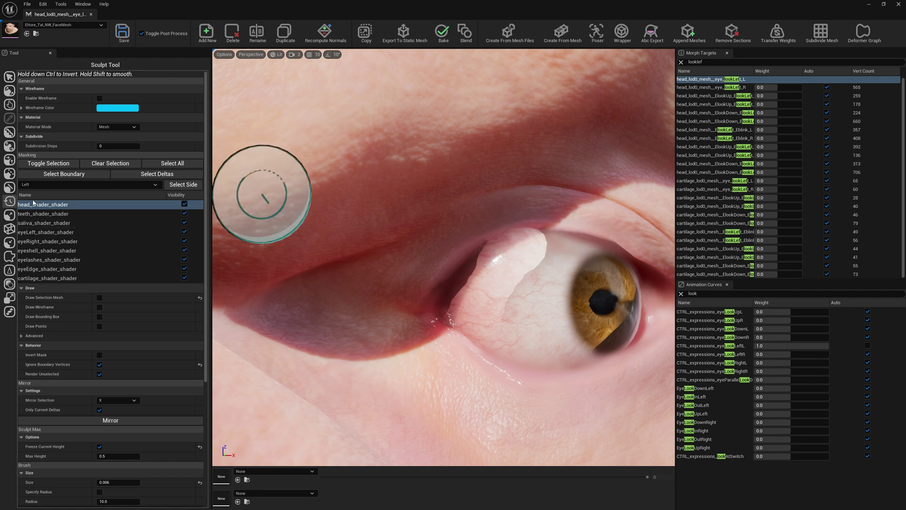
{"action": "left_click", "coordinate": [42, 251]}
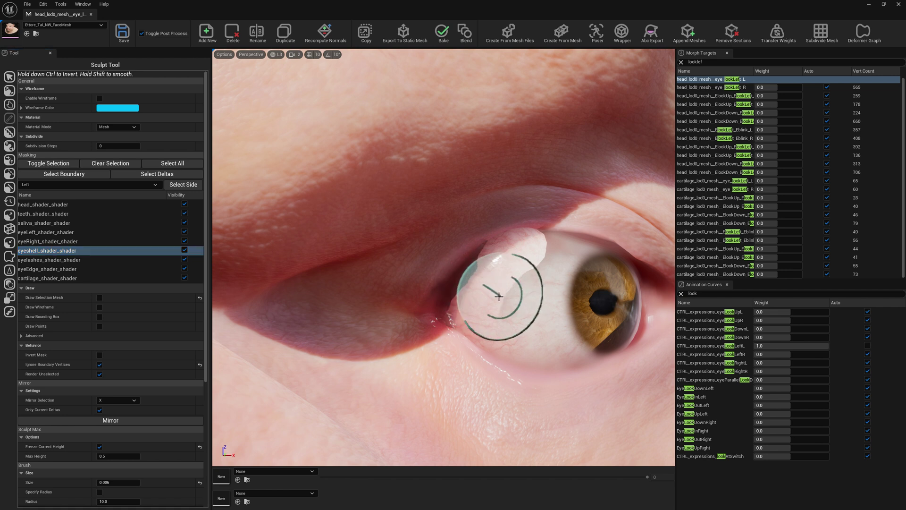
{"action": "mouse_move", "coordinate": [499, 296]}
{"action": "left_mouse_down"}
{"action": "mouse_move", "coordinate": [476, 288]}
{"action": "mouse_move", "coordinate": [483, 281]}
{"action": "mouse_move", "coordinate": [468, 252]}
{"action": "mouse_move", "coordinate": [506, 229]}
{"action": "mouse_move", "coordinate": [507, 245]}
{"action": "mouse_move", "coordinate": [461, 330]}
{"action": "mouse_move", "coordinate": [460, 316]}
{"action": "left_mouse_up"}
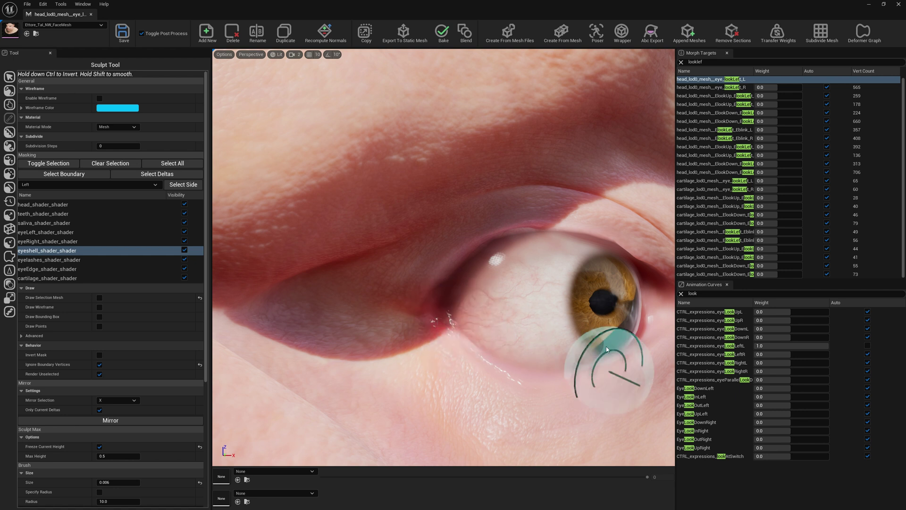
{"action": "mouse_move", "coordinate": [606, 349]}
{"action": "left_mouse_down", "text": "shift"}
{"action": "mouse_move", "coordinate": [511, 229]}
{"action": "mouse_move", "coordinate": [499, 259]}
{"action": "mouse_move", "coordinate": [521, 240]}
{"action": "mouse_move", "coordinate": [512, 312]}
{"action": "mouse_move", "coordinate": [498, 245]}
{"action": "mouse_move", "coordinate": [411, 238]}
{"action": "left_mouse_up", "text": "shift"}
Nudge the eyeshell along the left upper lid with the Move tool and save the look-left morph target.
{"action": "left_click", "coordinate": [10, 102]}
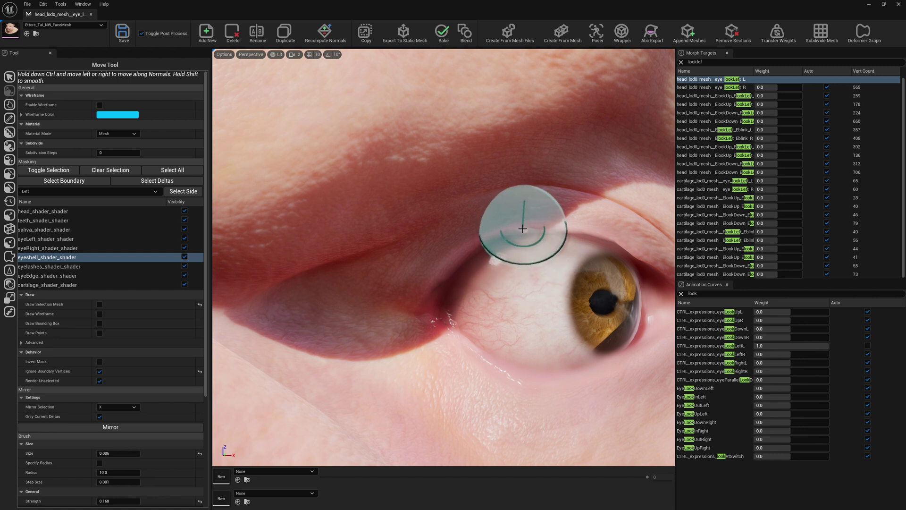
{"action": "left_click_drag", "start_coordinate": [519, 230], "coordinate": [510, 229]}
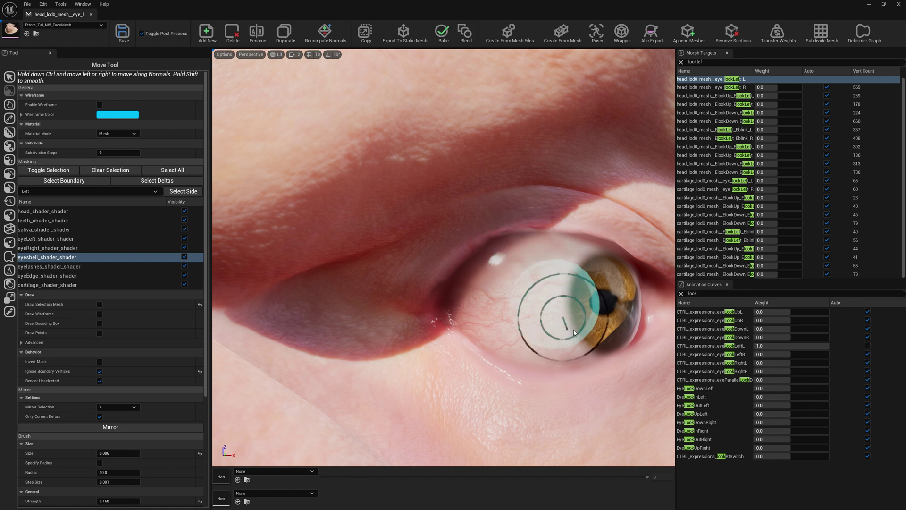
{"action": "mouse_move", "coordinate": [565, 311]}
{"action": "left_mouse_down", "text": "alt"}
{"action": "mouse_move", "coordinate": [405, 318]}
{"action": "mouse_move", "coordinate": [302, 307]}
{"action": "left_mouse_up", "text": "alt"}
{"action": "mouse_move", "coordinate": [465, 229]}
{"action": "left_mouse_down", "text": "alt"}
{"action": "mouse_move", "coordinate": [647, 395]}
{"action": "mouse_move", "coordinate": [633, 257]}
{"action": "mouse_move", "coordinate": [572, 259]}
{"action": "mouse_move", "coordinate": [449, 204]}
{"action": "mouse_move", "coordinate": [485, 196]}
{"action": "left_mouse_up", "text": "alt"}
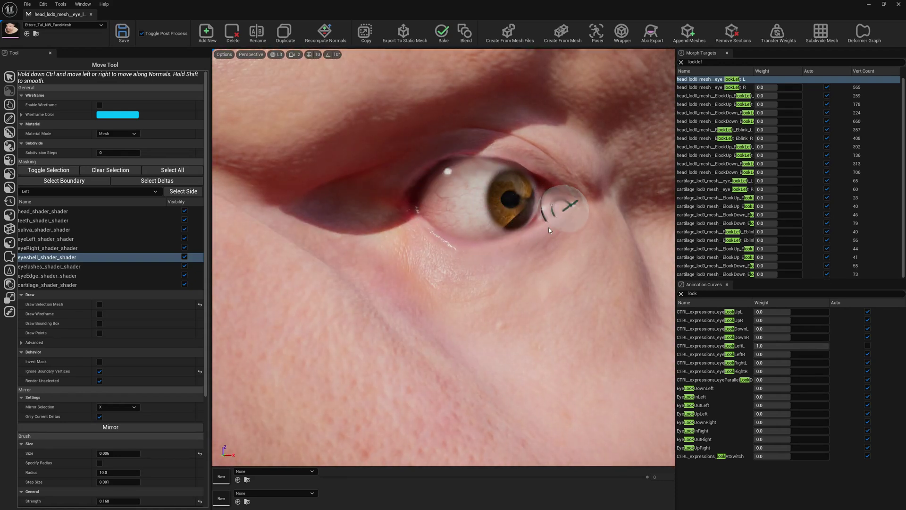
{"action": "left_click", "coordinate": [123, 34]}
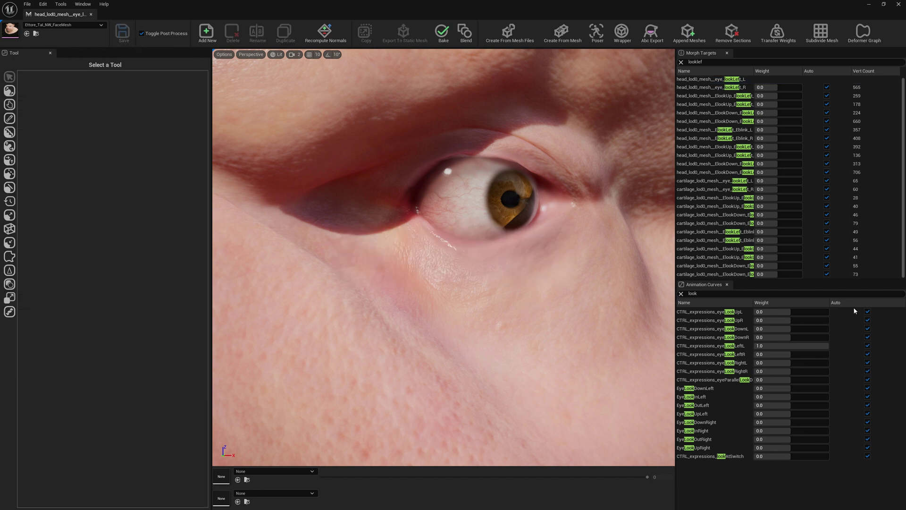
Reset and reapply CTRL_expressions_eyeLookLeftL at 1.0 and examine the corrected left eye from several angles.
{"action": "left_click", "coordinate": [867, 345]}
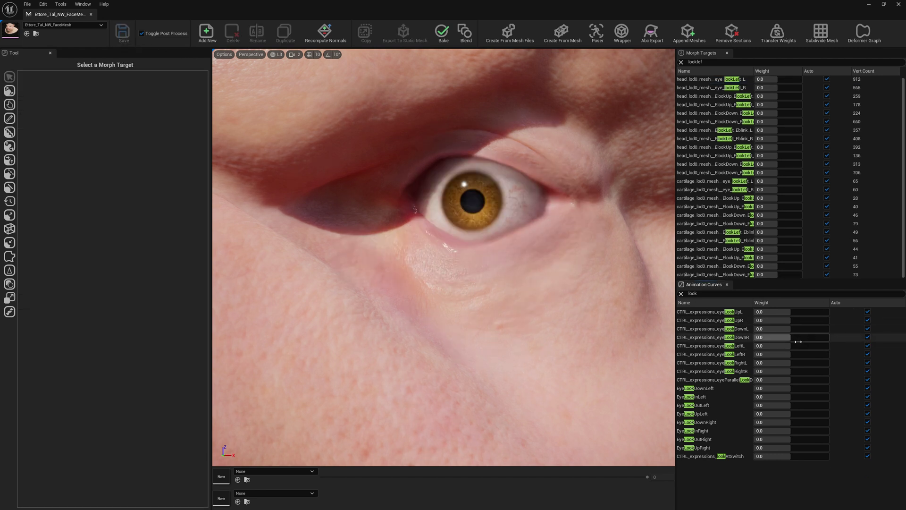
{"action": "left_click_drag", "start_coordinate": [793, 346], "coordinate": [829, 345]}
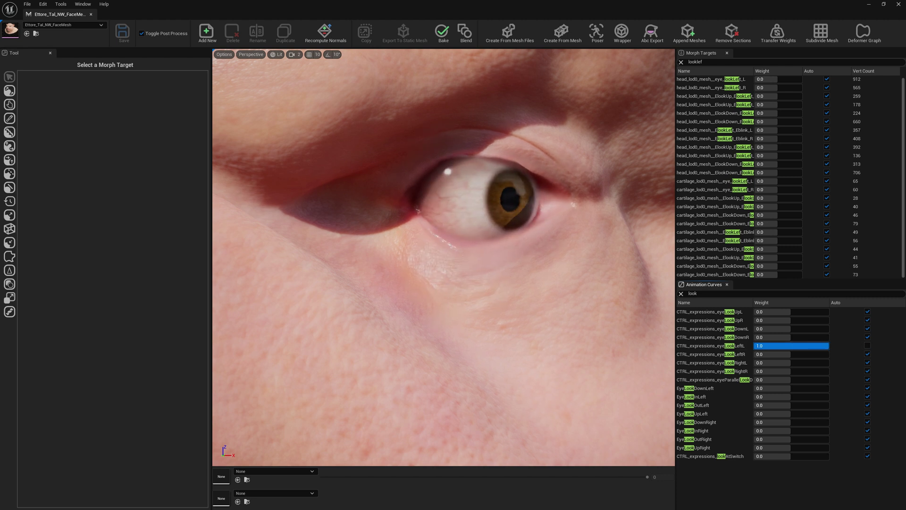
{"action": "right_click_drag", "start_coordinate": [428, 230], "coordinate": [293, 232]}
{"action": "right_click_drag", "start_coordinate": [411, 246], "coordinate": [567, 250]}
{"action": "left_click_drag", "start_coordinate": [392, 236], "coordinate": [413, 224]}
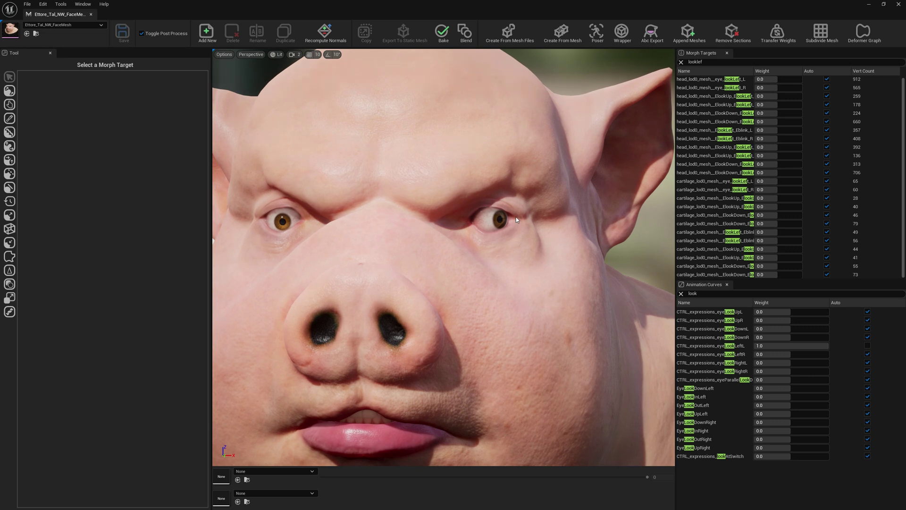
{"action": "right_click_drag", "start_coordinate": [524, 221], "coordinate": [444, 221]}
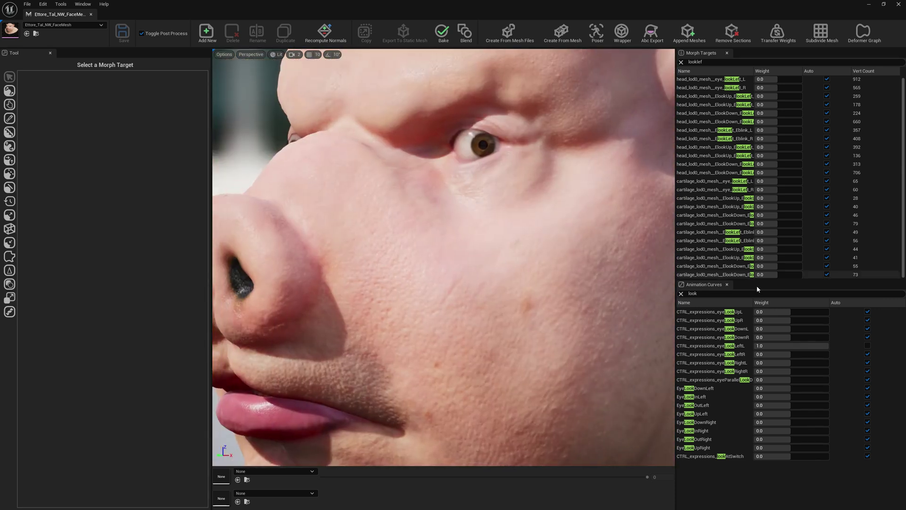
Open the face mesh in the Poser, filter the bones by "eye", and select the FACIAL_L_Eye bone.
{"action": "left_click", "coordinate": [733, 311]}
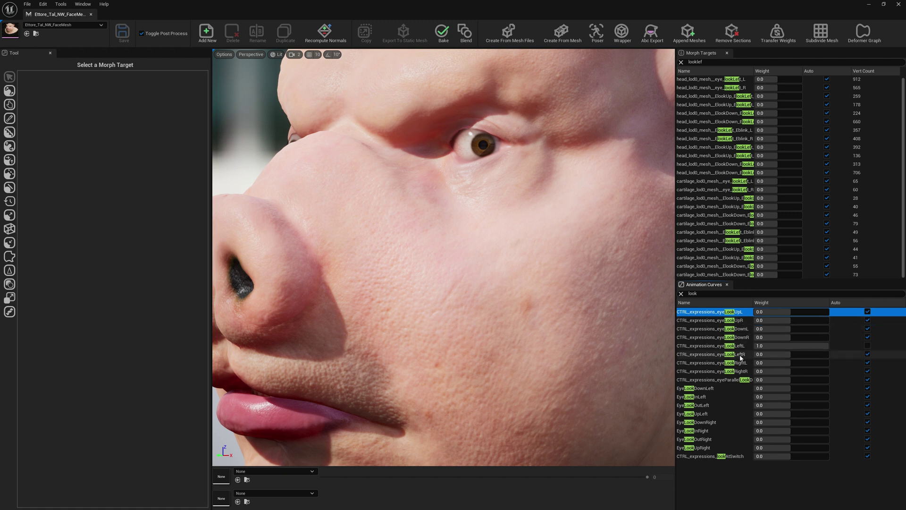
{"action": "left_click_drag", "start_coordinate": [557, 302], "coordinate": [589, 255], "text": "alt"}
{"action": "left_click_drag", "start_coordinate": [495, 162], "coordinate": [545, 207]}
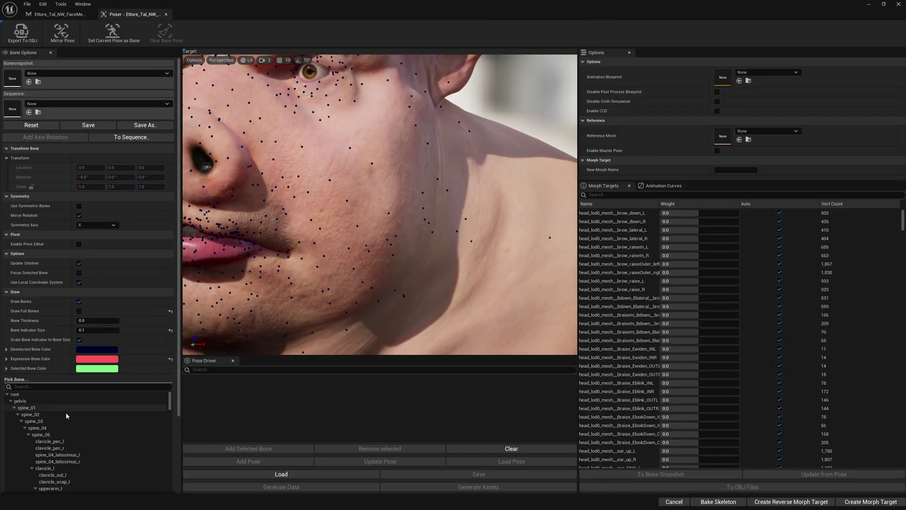
{"action": "scroll", "coordinate": [88, 416], "scroll_direction": "down", "scroll_amount": 5}
{"action": "scroll", "coordinate": [88, 418], "scroll_direction": "down", "scroll_amount": 4}
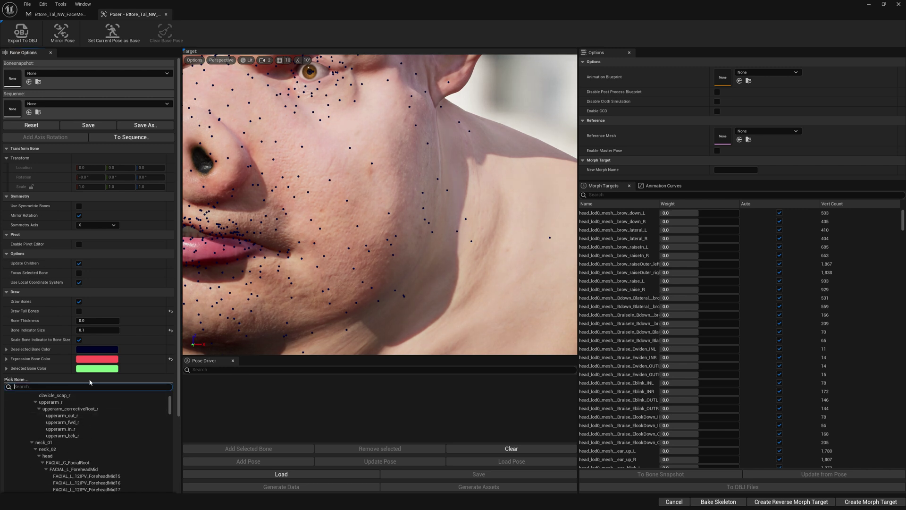
{"action": "type", "text": "eye"}
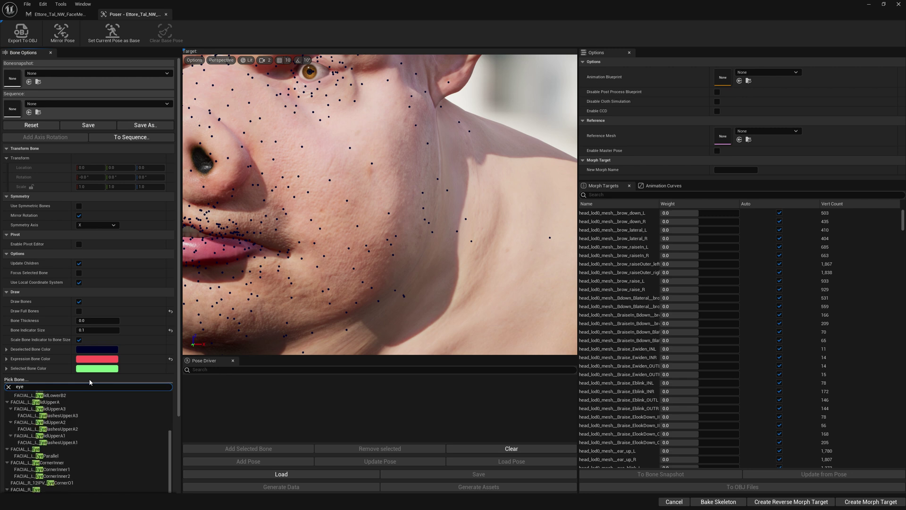
{"action": "left_click", "coordinate": [71, 449]}
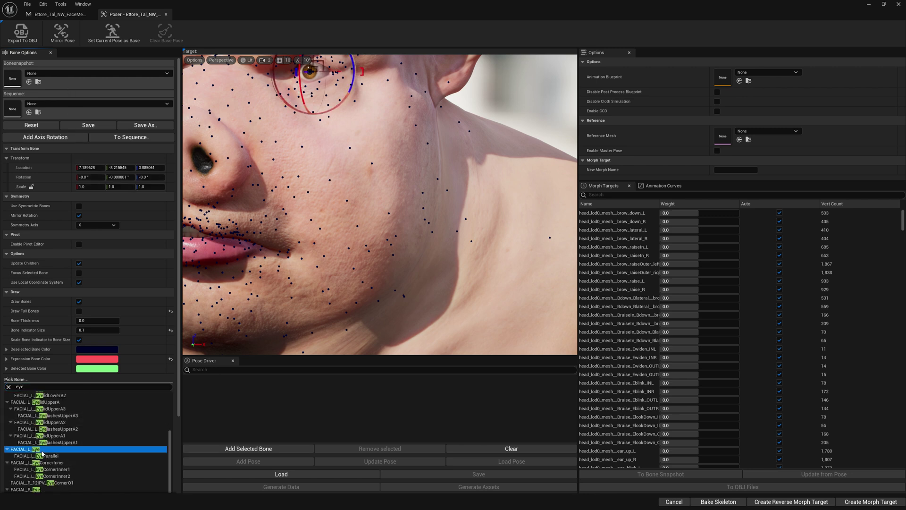
Open Set Pivot Bone from Section for FACIAL_L_Eye, choose eyeLeft_shader_shader, and close the dialog without applying it.
{"action": "left_click", "coordinate": [61, 4]}
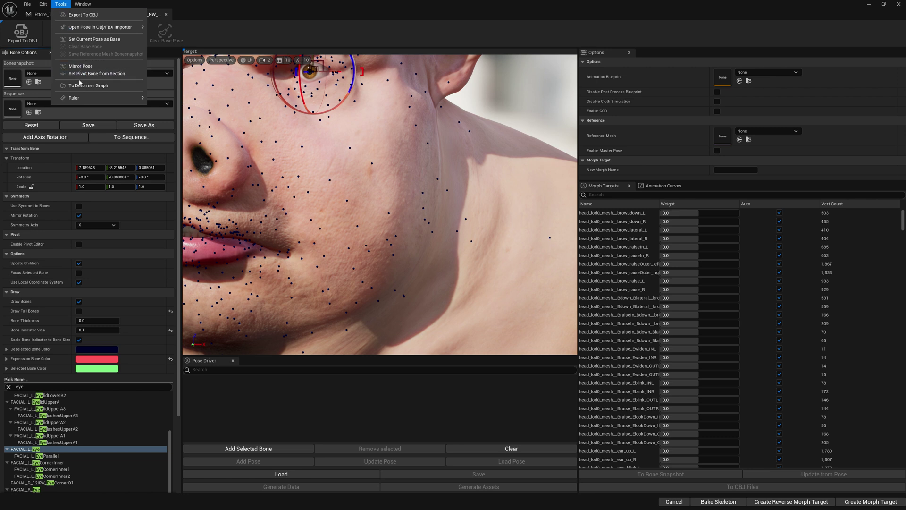
{"action": "left_click", "coordinate": [97, 73]}
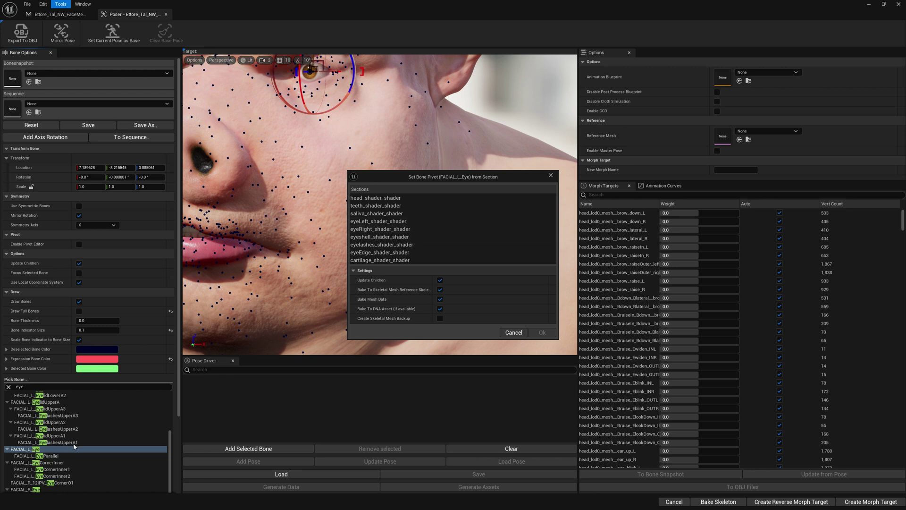
{"action": "left_click", "coordinate": [387, 222]}
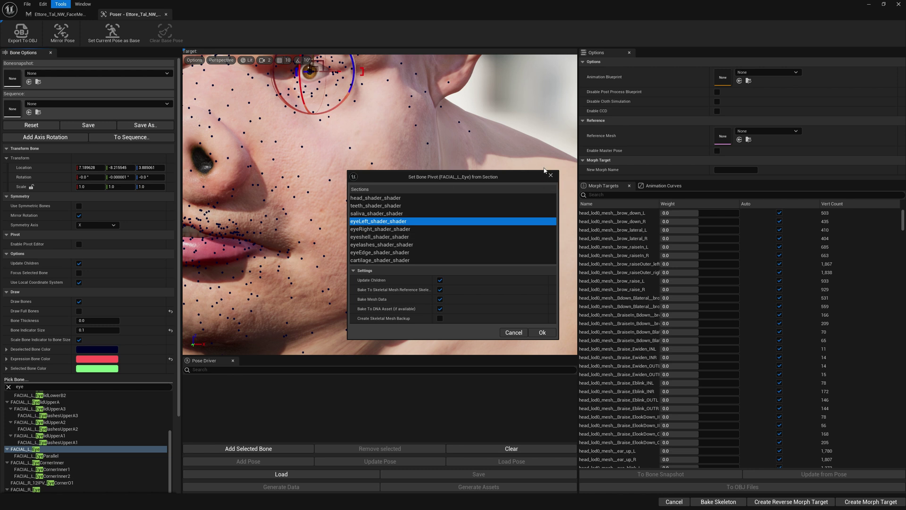
{"action": "left_click", "coordinate": [550, 175]}
Inspect the left-eye bone's pivot in the Poser, return to the face mesh editor, and view the face from the front.
{"action": "middle_click_drag", "start_coordinate": [329, 82], "coordinate": [528, 311]}
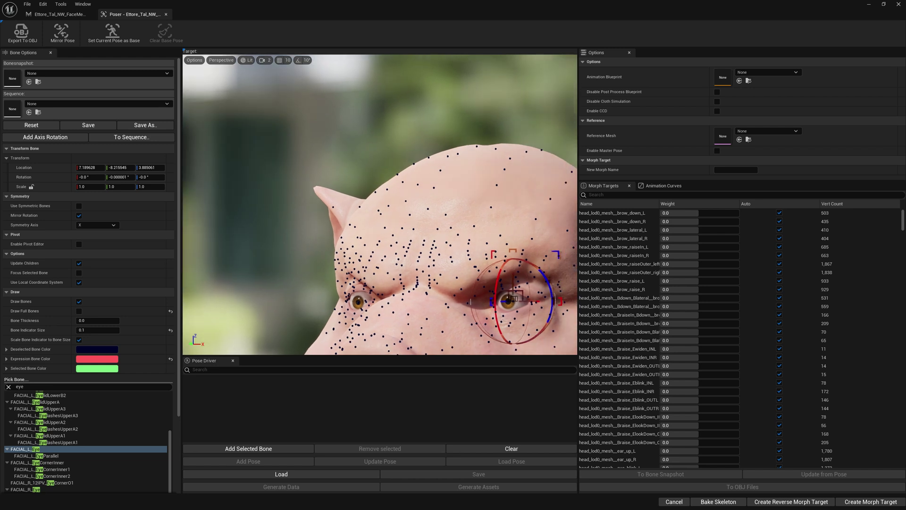
{"action": "right_click_drag", "start_coordinate": [454, 243], "coordinate": [453, 243]}
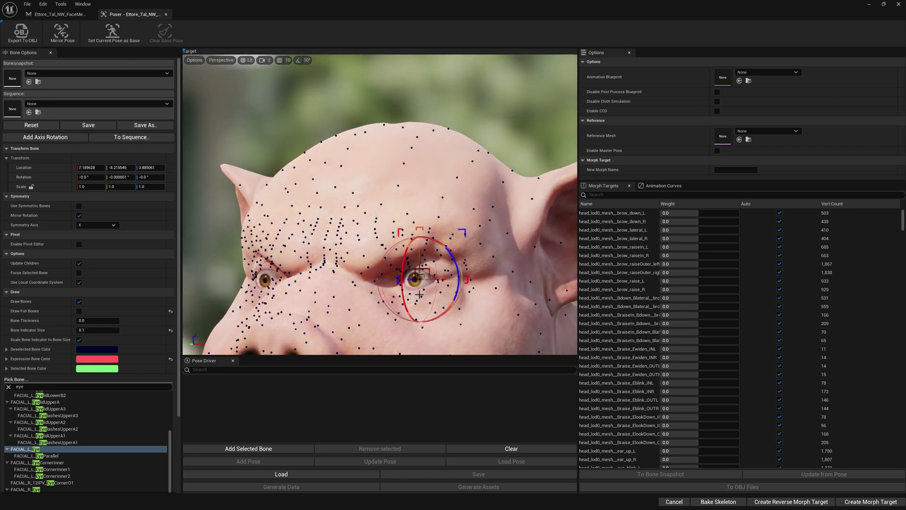
{"action": "left_click", "coordinate": [59, 14]}
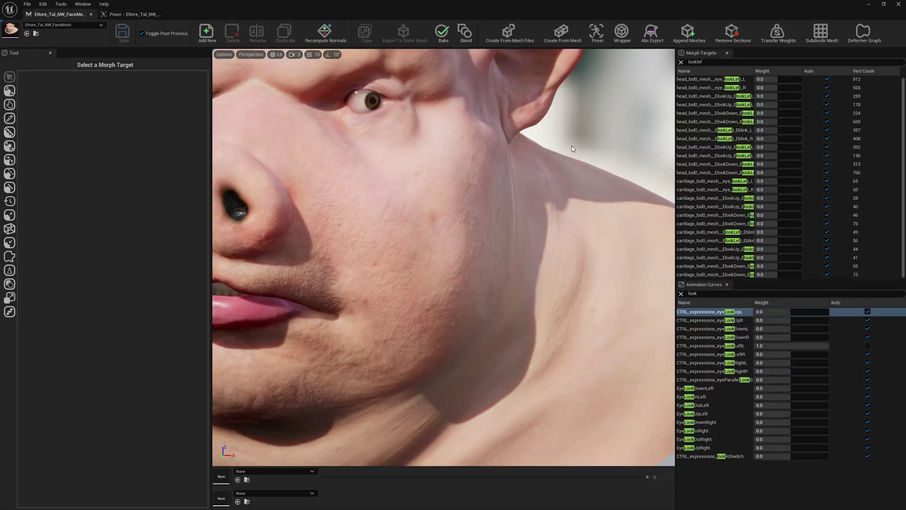
{"action": "right_click_drag", "start_coordinate": [542, 154], "coordinate": [542, 154]}
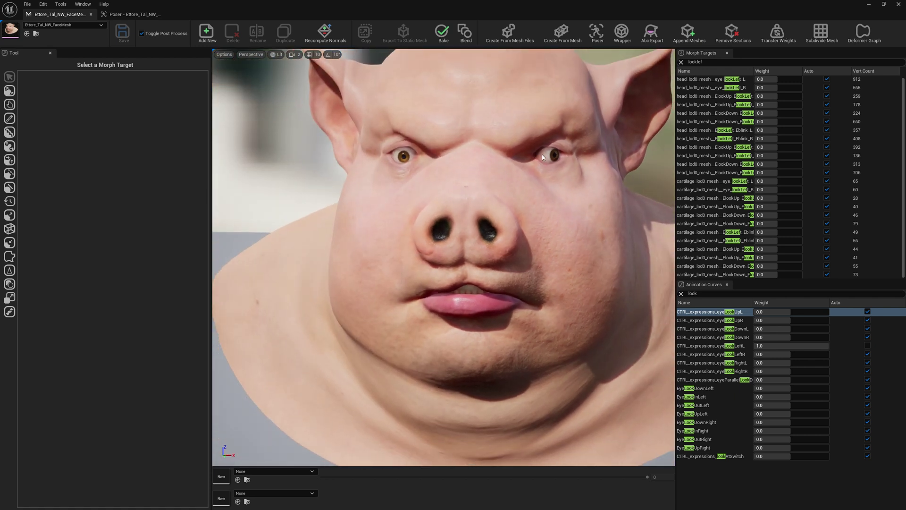